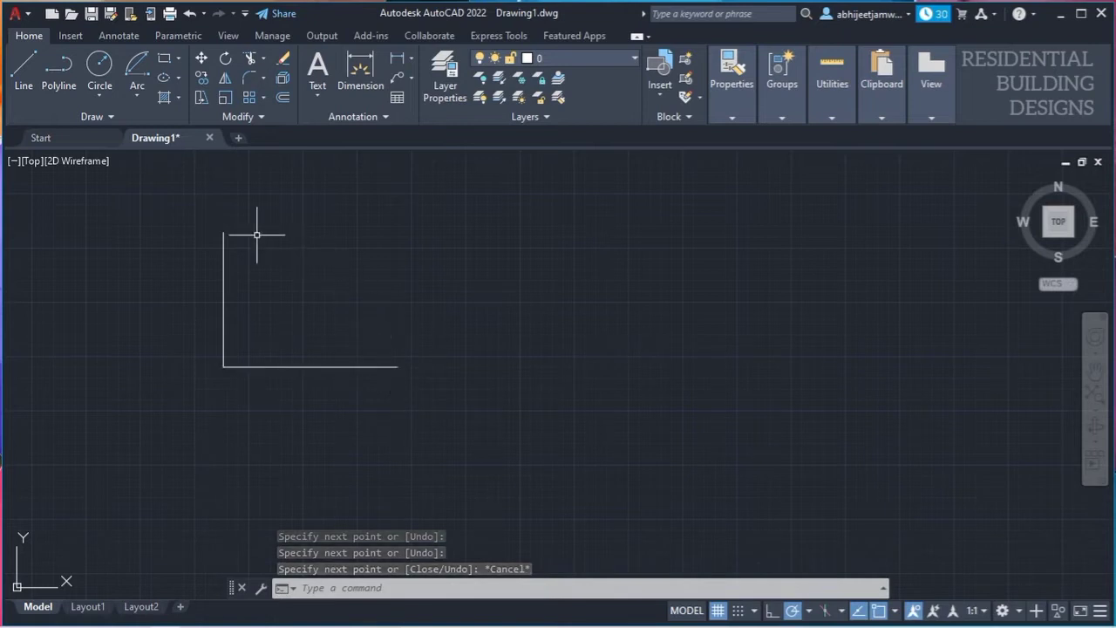
Step: Draw a 3-Point arc from the vertical line's upper end, bulging outward, to the right end of the horizontal line
{"action": "left_click", "coordinate": [133, 88]}
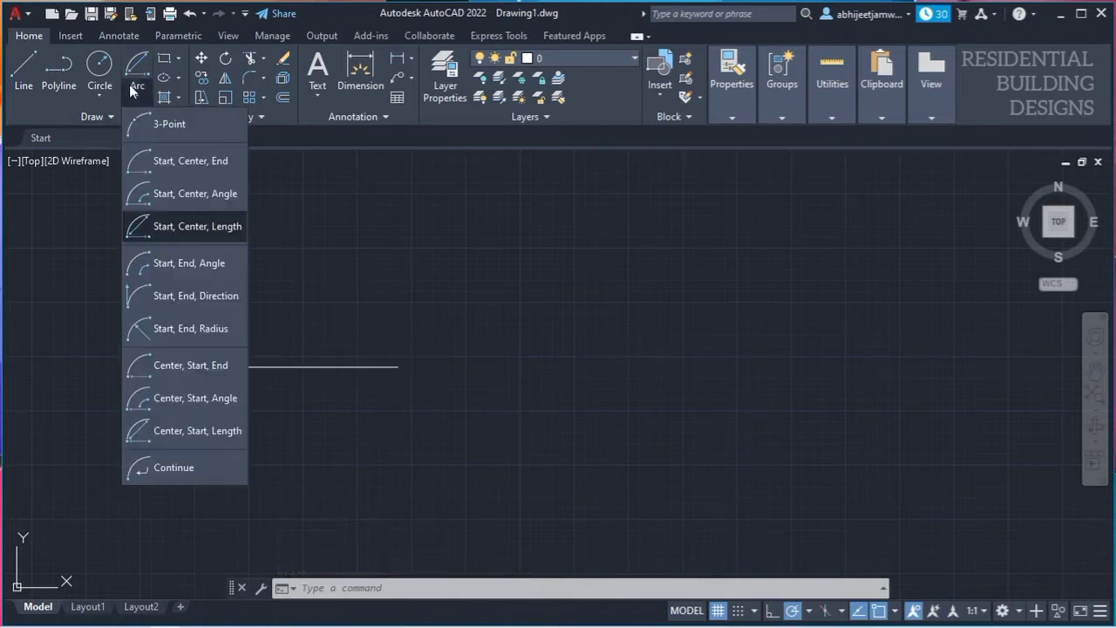
{"action": "left_click", "coordinate": [152, 129]}
{"action": "left_click", "coordinate": [224, 232]}
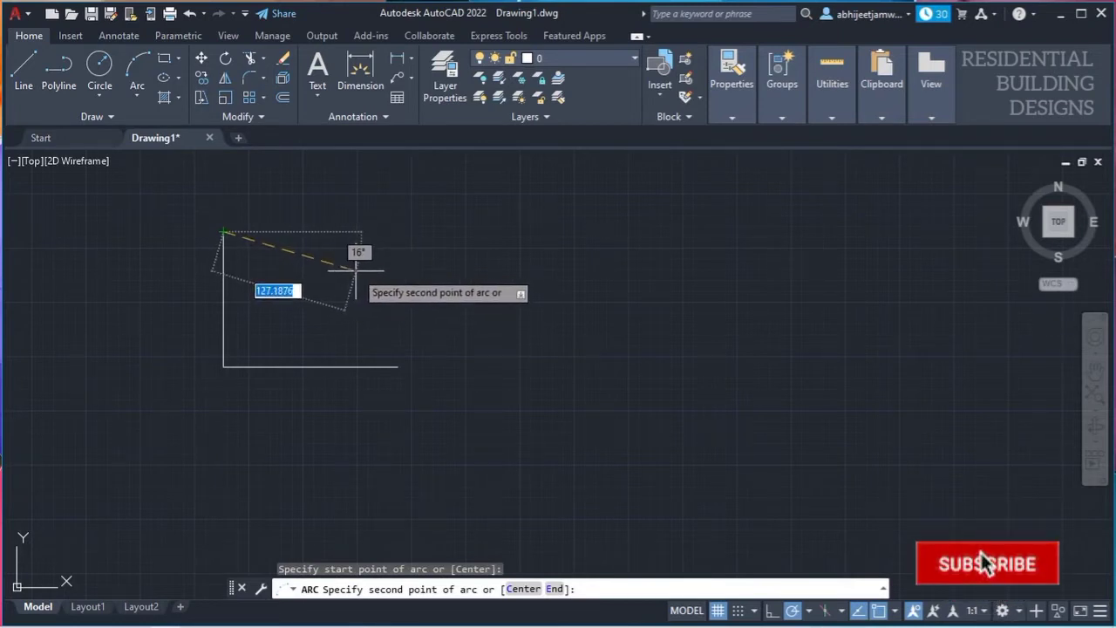
{"action": "left_click", "coordinate": [355, 270]}
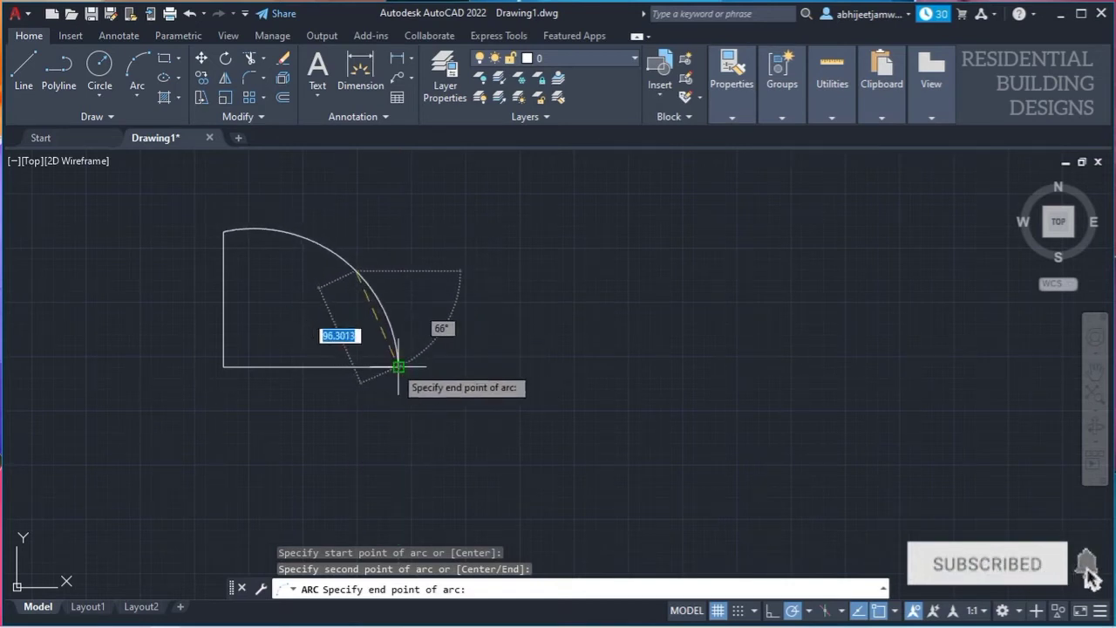
{"action": "left_click", "coordinate": [398, 366]}
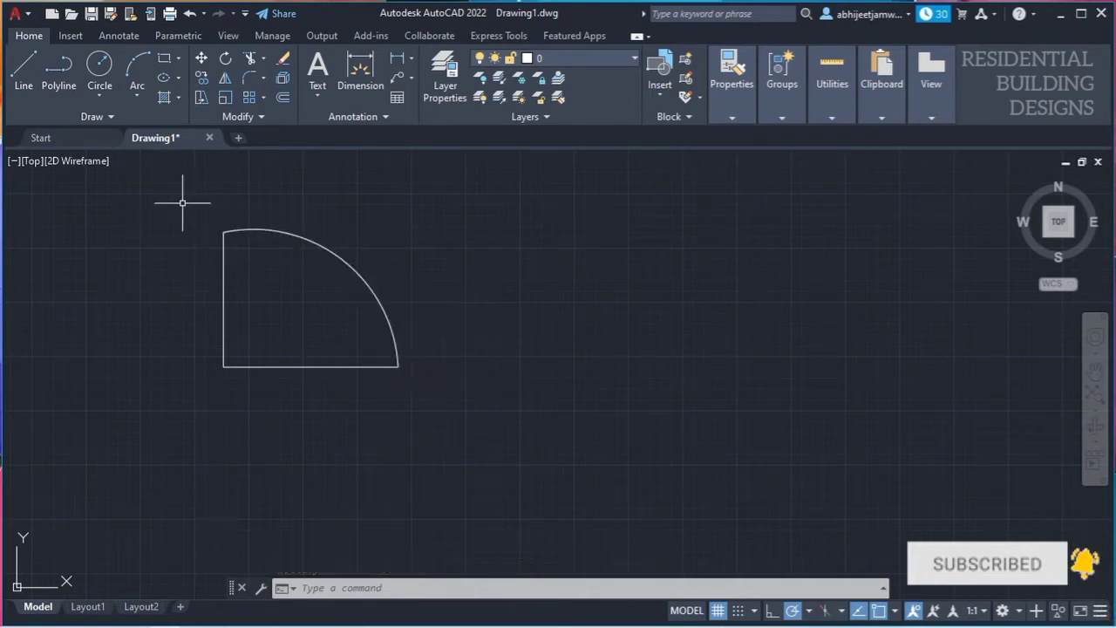
Step: Draw a Start, Center, End arc as a semicircle below the horizontal line, starting at its right end with the center 60 units to the left
{"action": "left_click", "coordinate": [138, 93]}
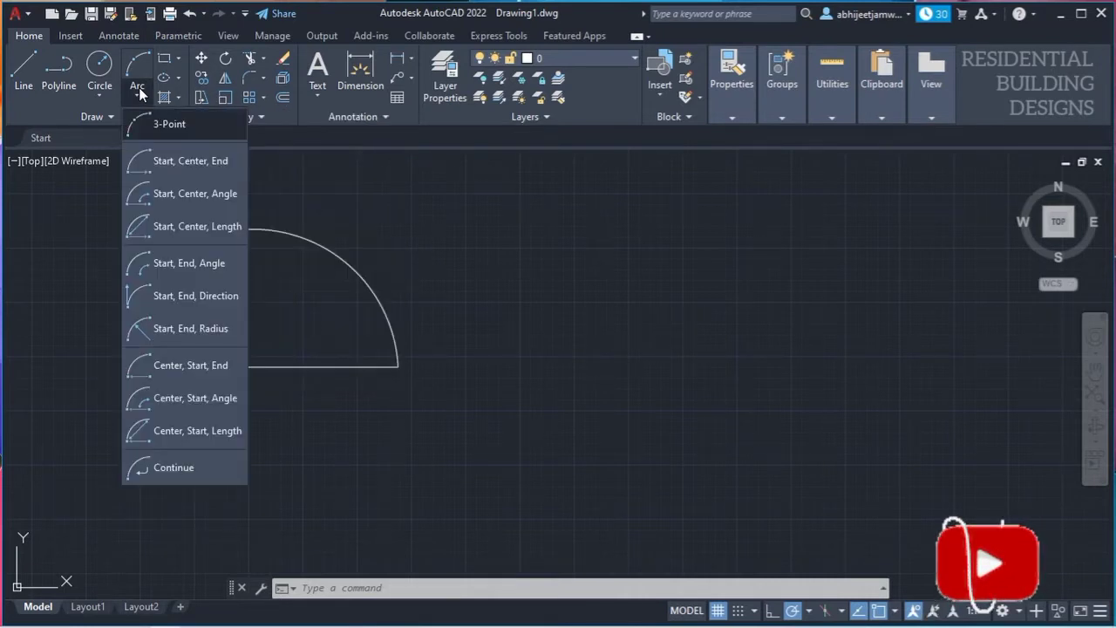
{"action": "left_click", "coordinate": [163, 163]}
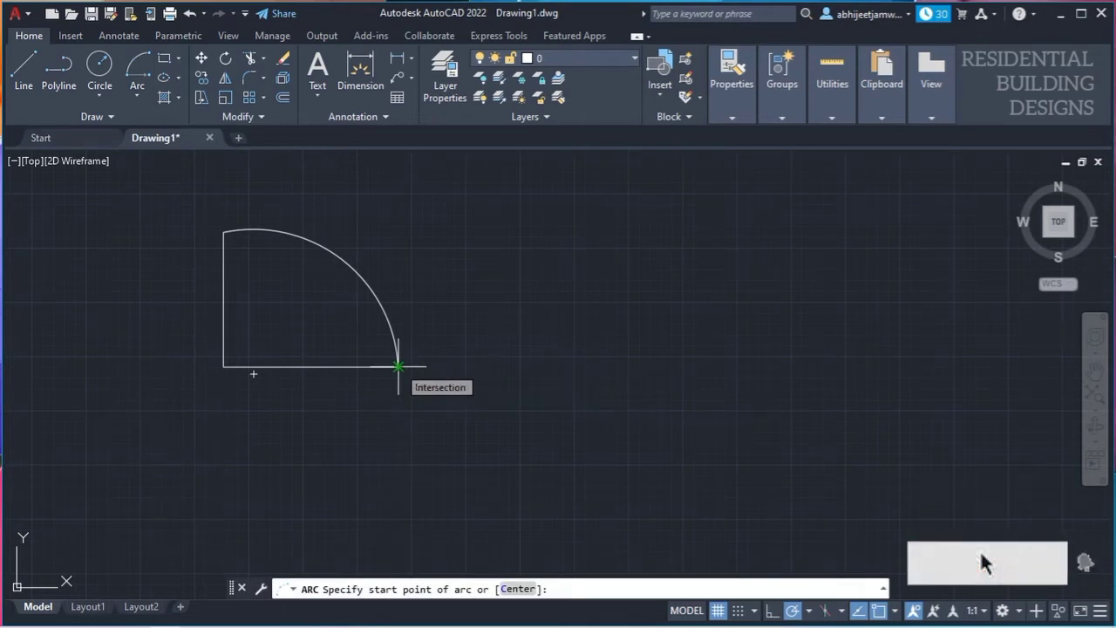
{"action": "left_click", "coordinate": [139, 95]}
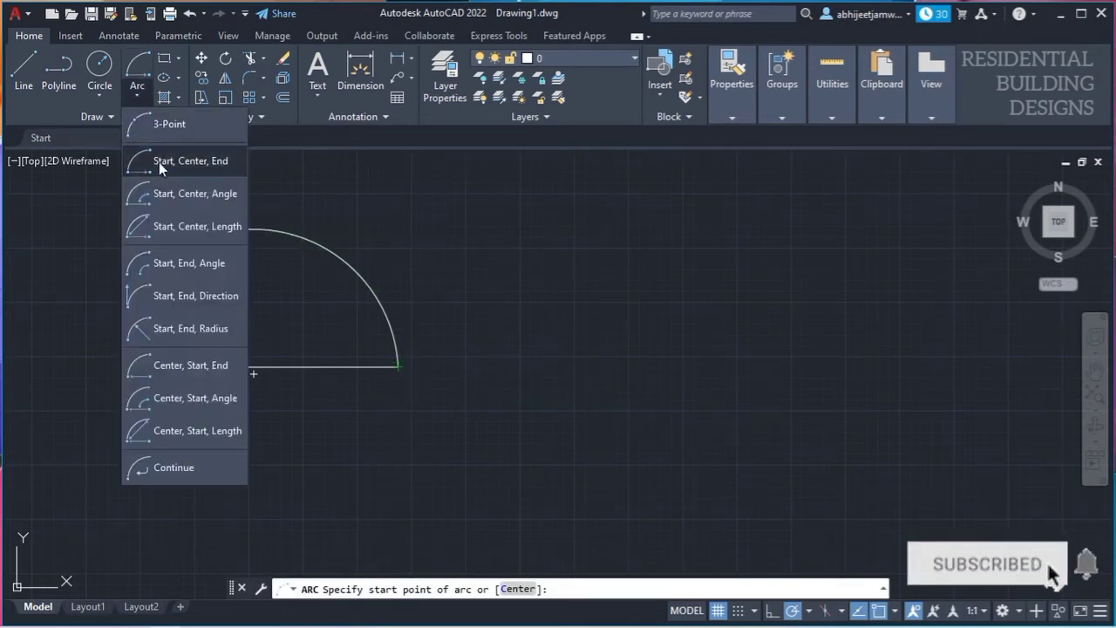
{"action": "left_click", "coordinate": [217, 159]}
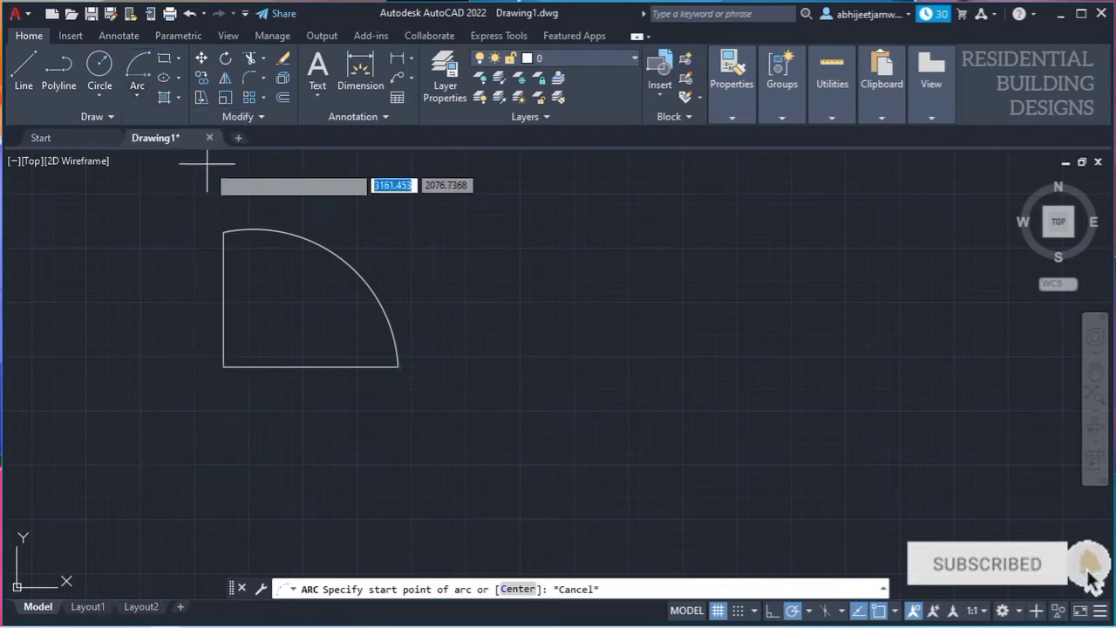
{"action": "left_click", "coordinate": [398, 366]}
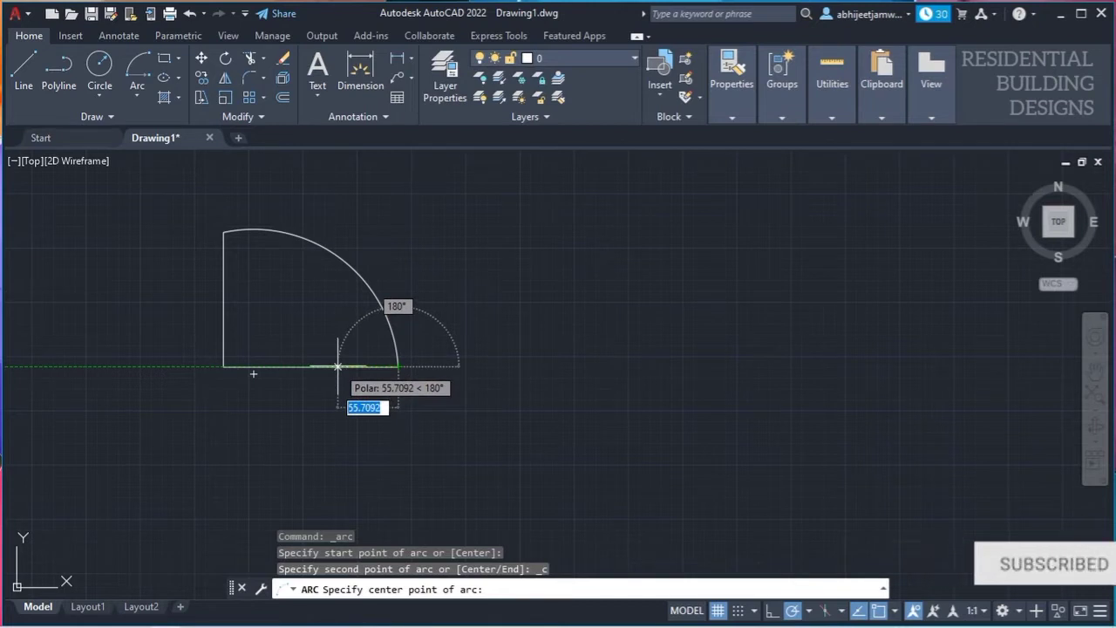
{"action": "type", "text": "60"}
{"action": "key", "text": "Return"}
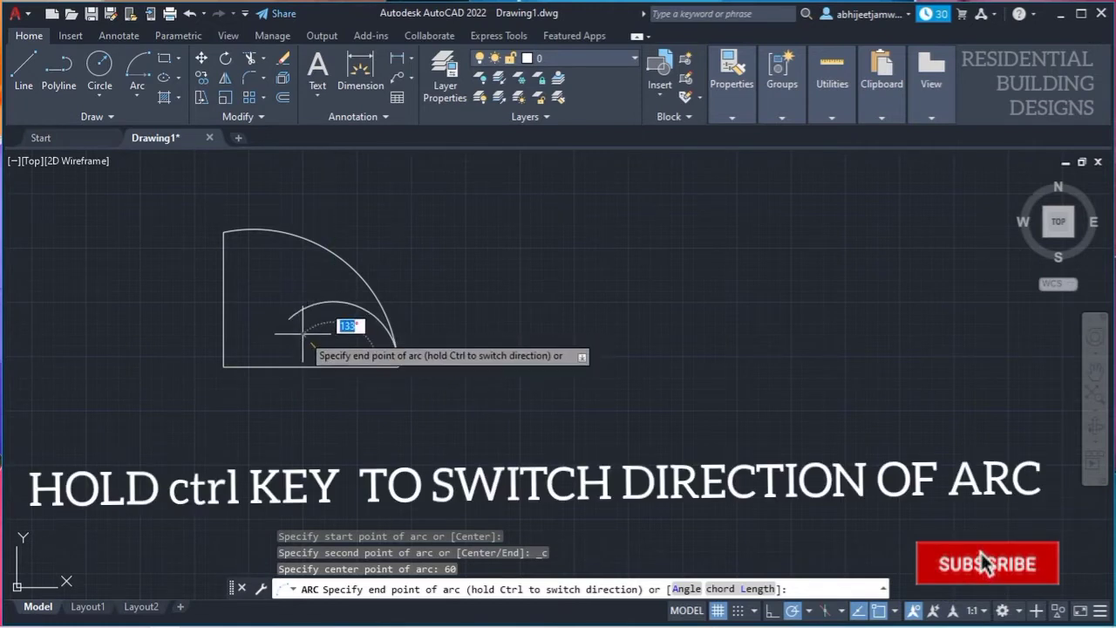
{"action": "key", "text": "ctrl"}
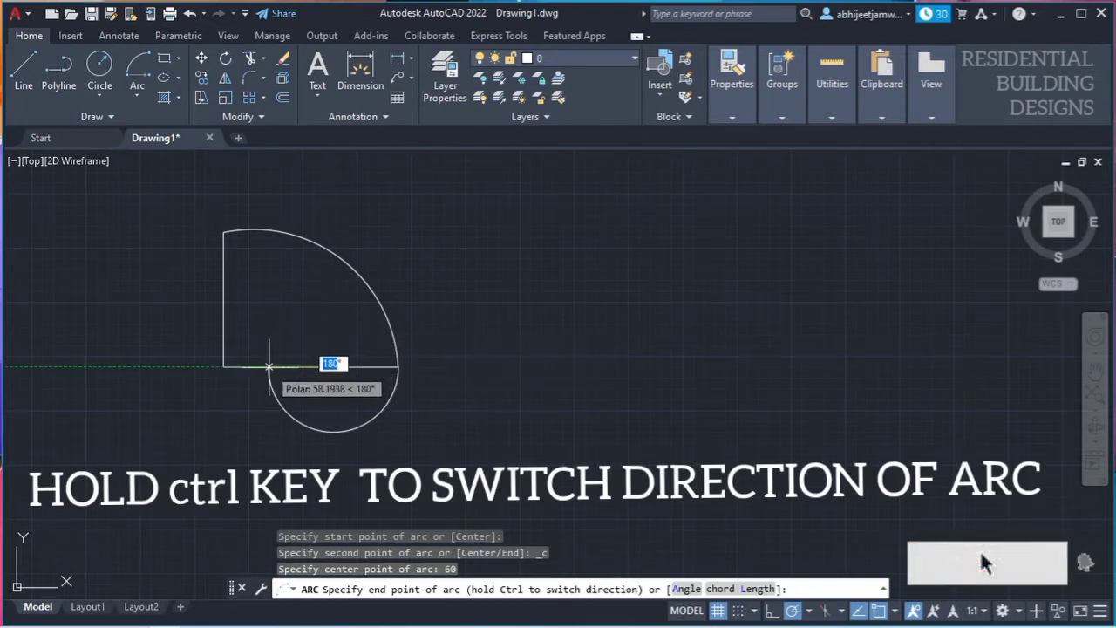
{"action": "left_click", "coordinate": [274, 364]}
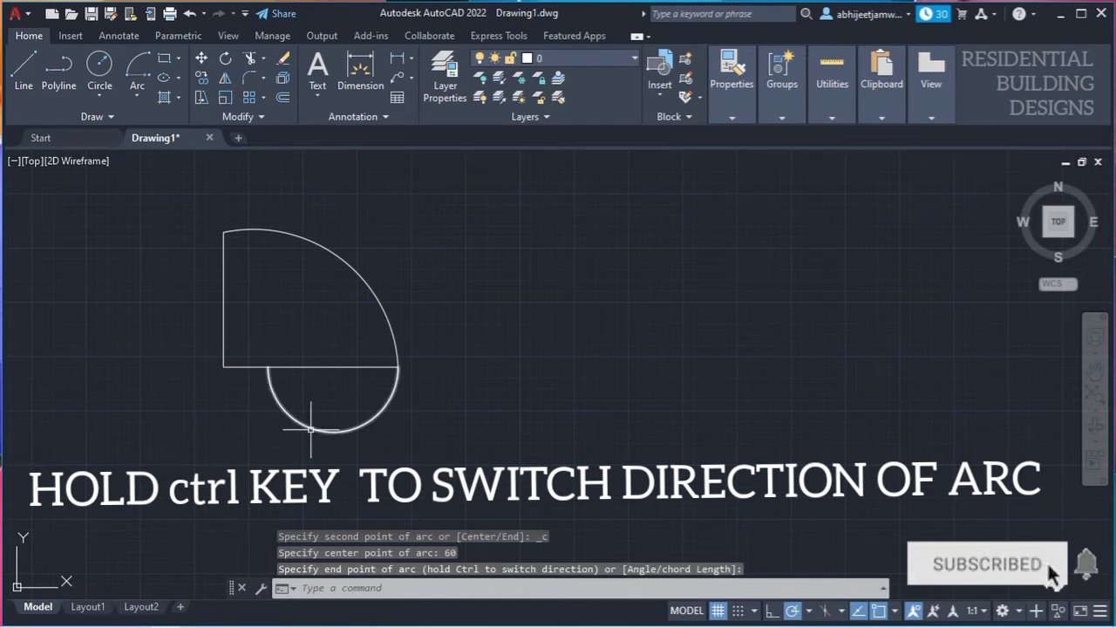
Step: Draw a Start, Center, Angle arc from the corner of the two lines, centered on the vertical line, with a 90° included angle
{"action": "left_click", "coordinate": [138, 95]}
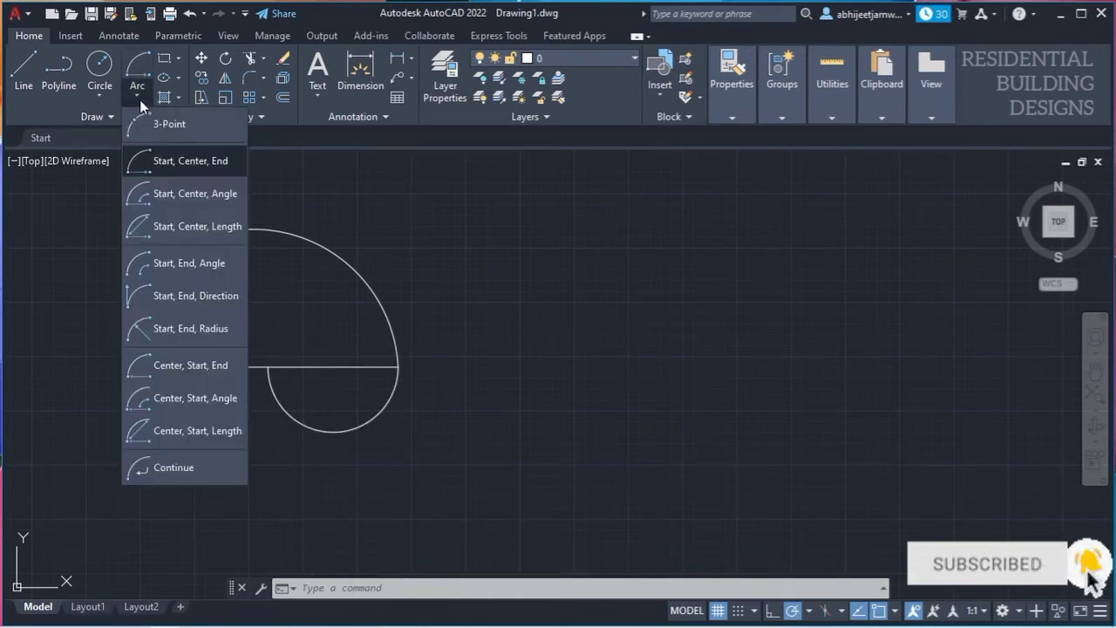
{"action": "left_click", "coordinate": [180, 203]}
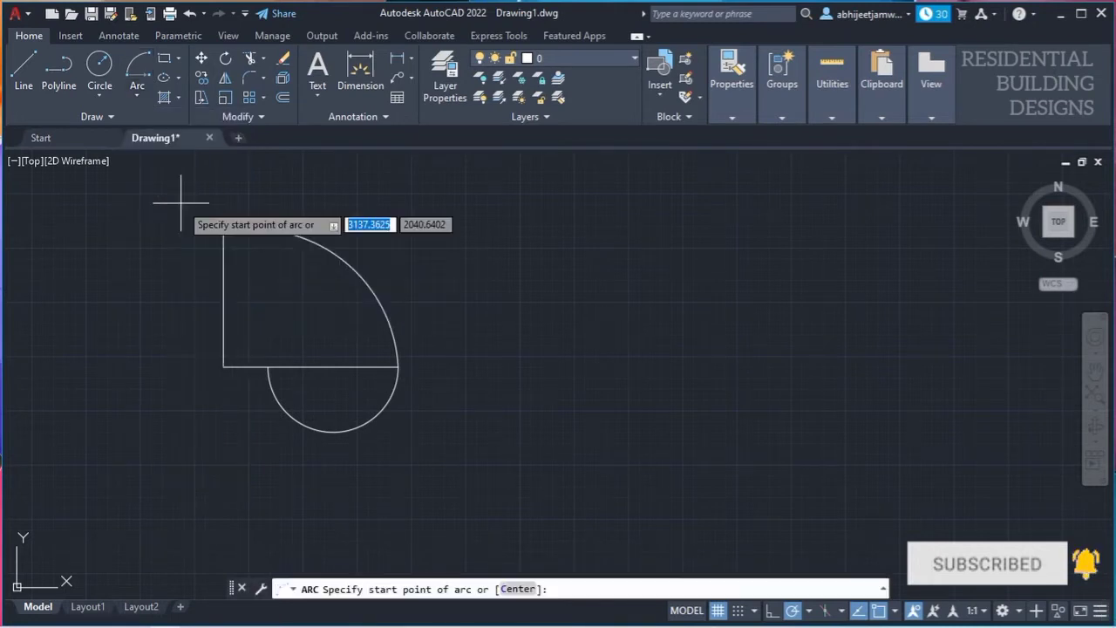
{"action": "left_click", "coordinate": [224, 367]}
{"action": "left_click", "coordinate": [224, 321]}
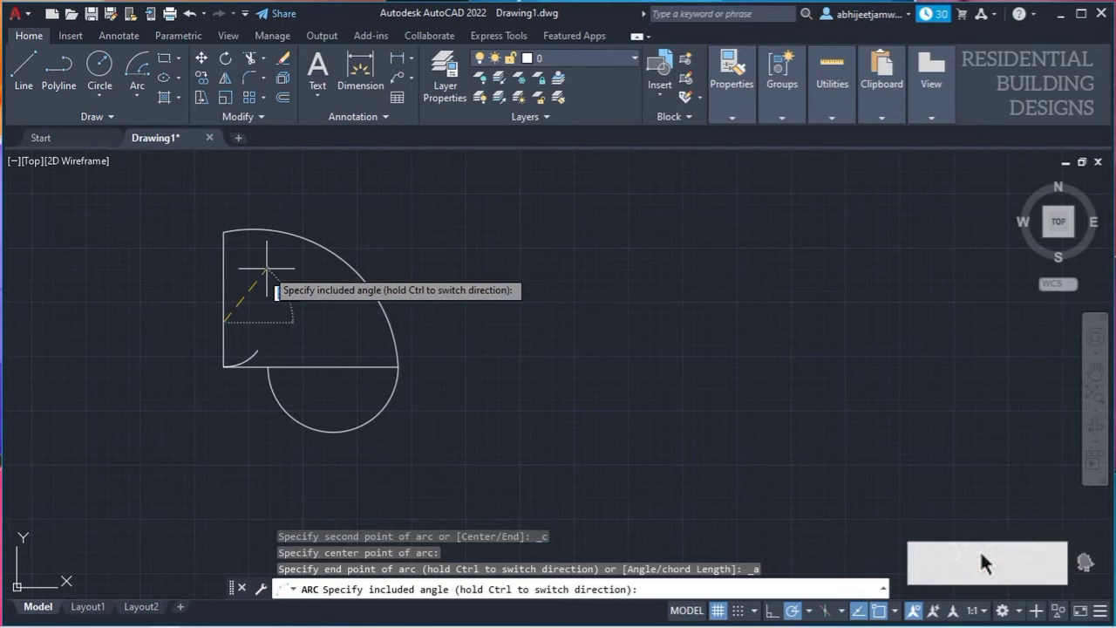
{"action": "type", "text": "90"}
{"action": "key", "text": "Return"}
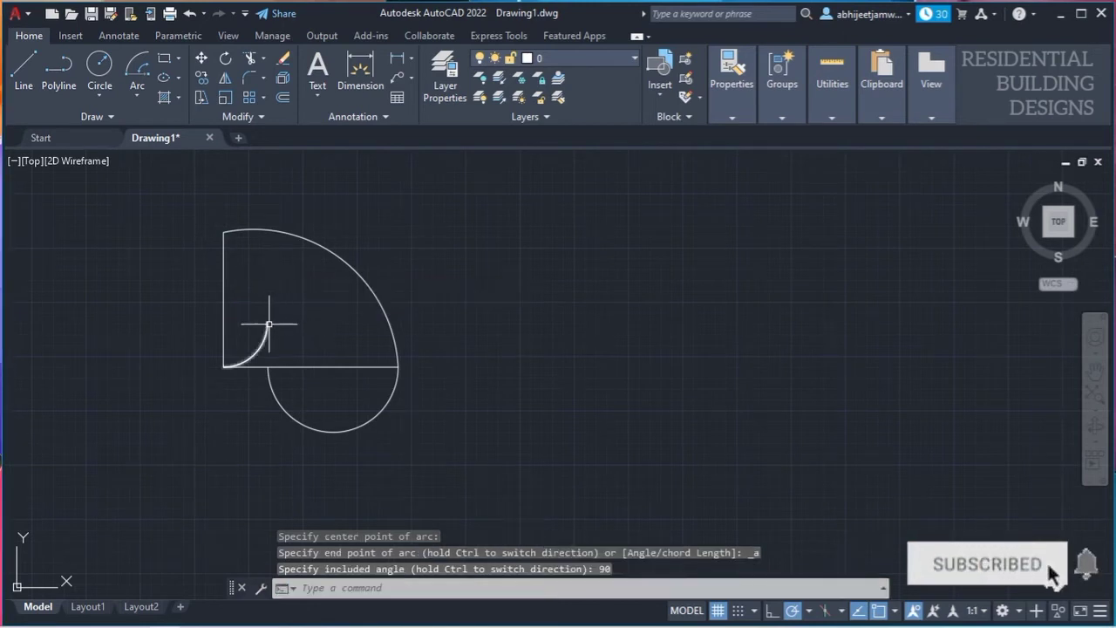
Step: Draw a Start, Center, Length arc from the small 90° arc's upper end, centered on the vertical line, with a chord length of 100
{"action": "left_click", "coordinate": [137, 96]}
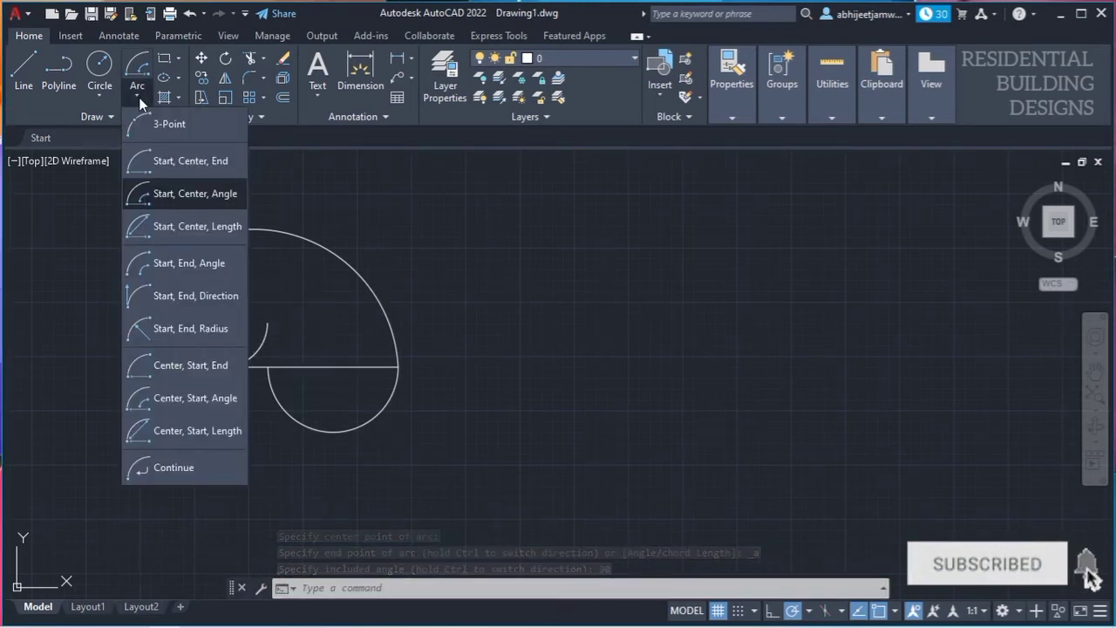
{"action": "left_click", "coordinate": [187, 225]}
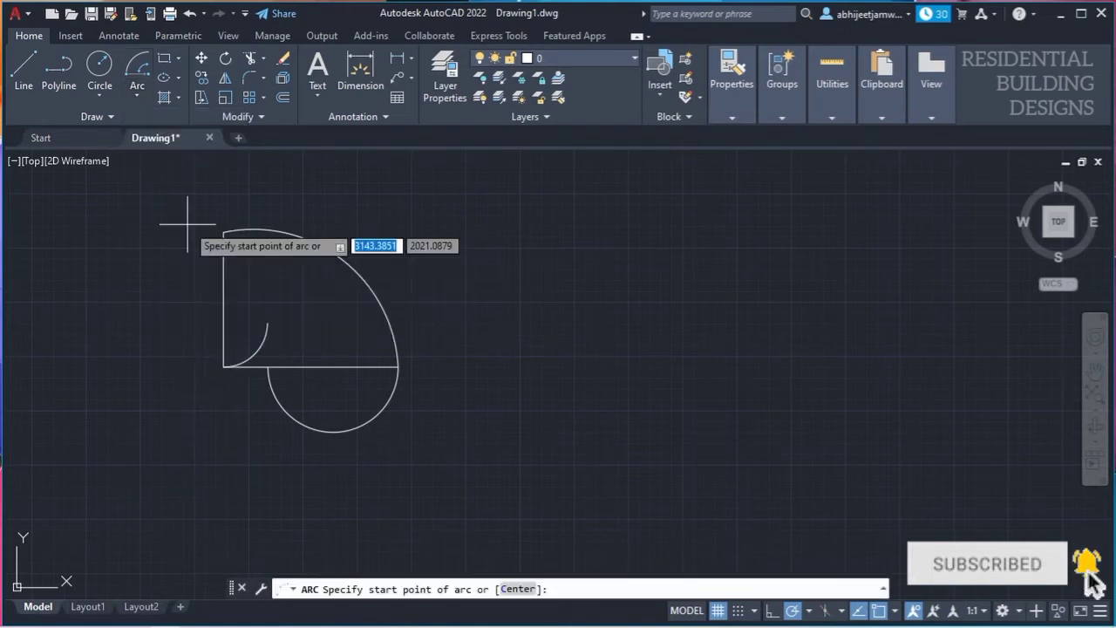
{"action": "left_click", "coordinate": [267, 323]}
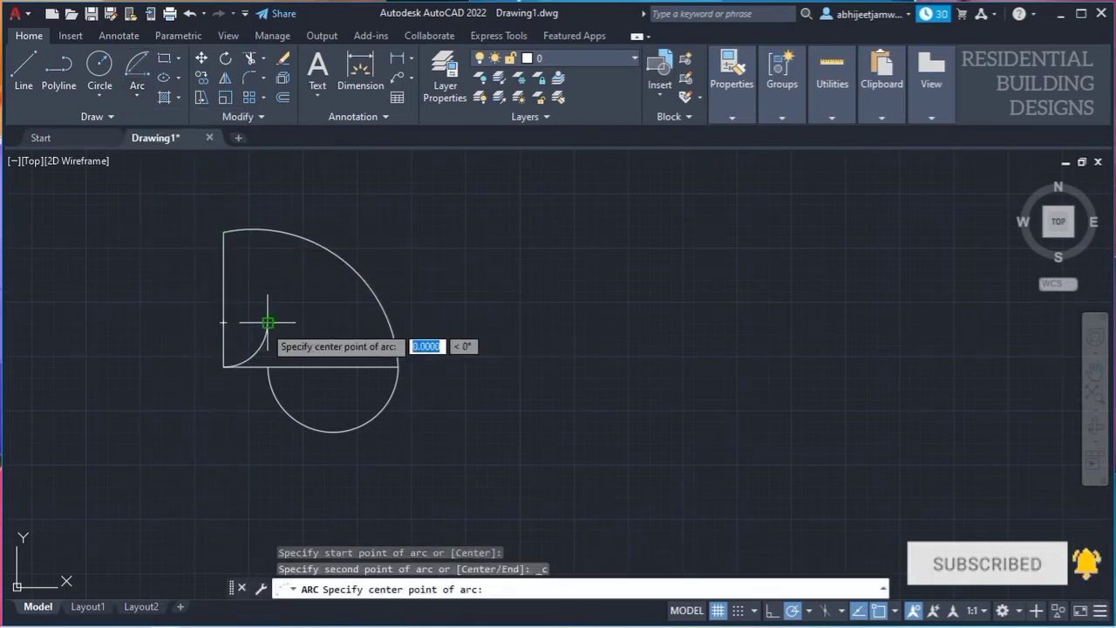
{"action": "left_click", "coordinate": [223, 322]}
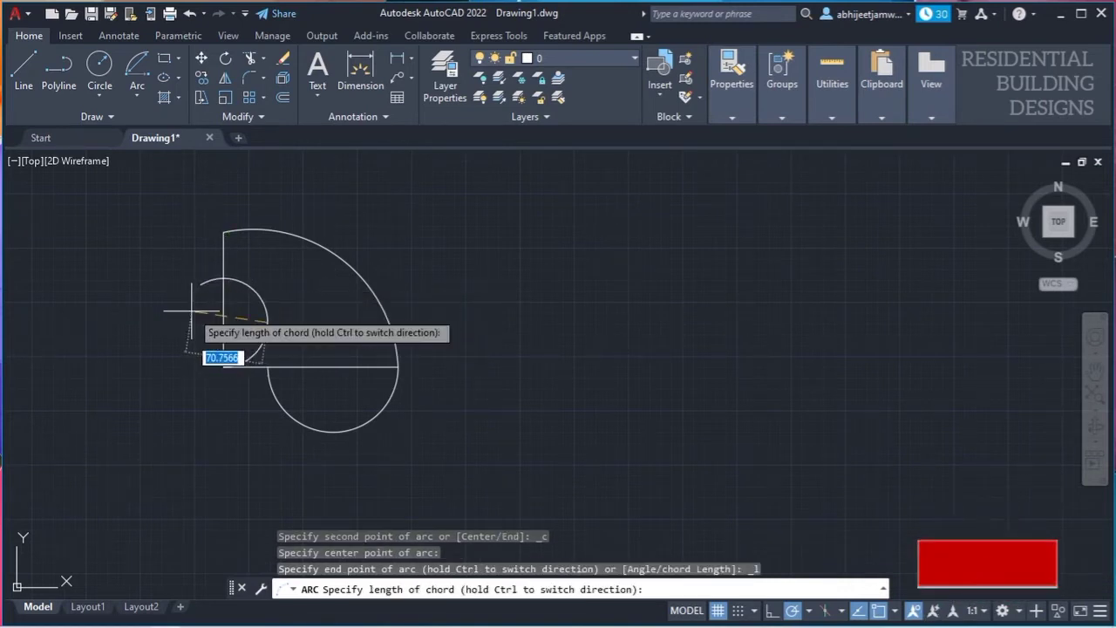
{"action": "type", "text": "100"}
{"action": "key", "text": "Return"}
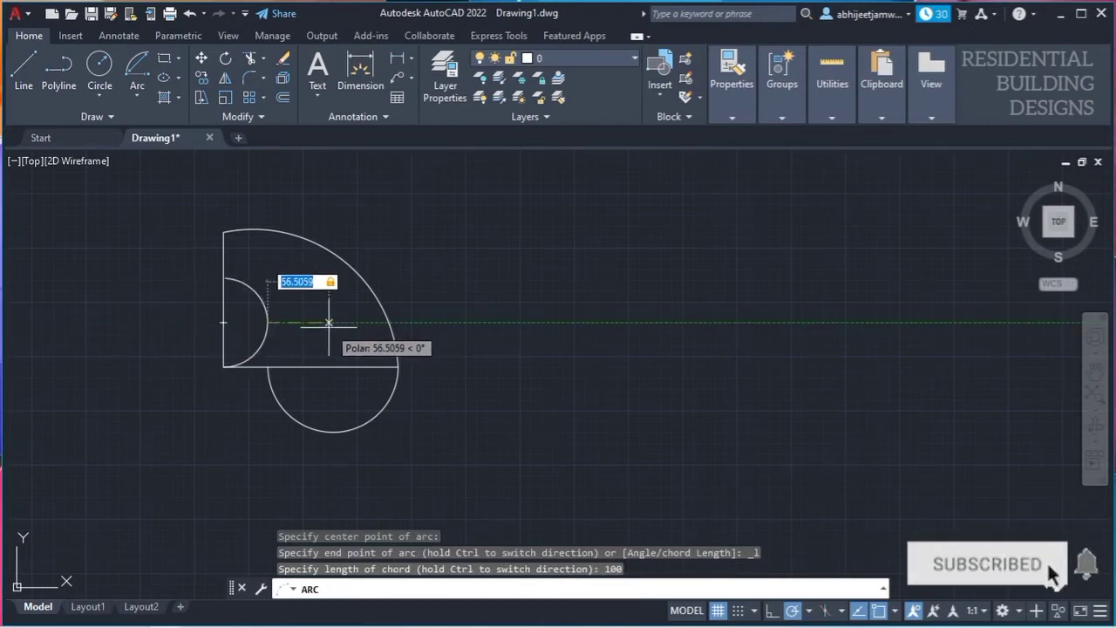
{"action": "key", "text": "Escape"}
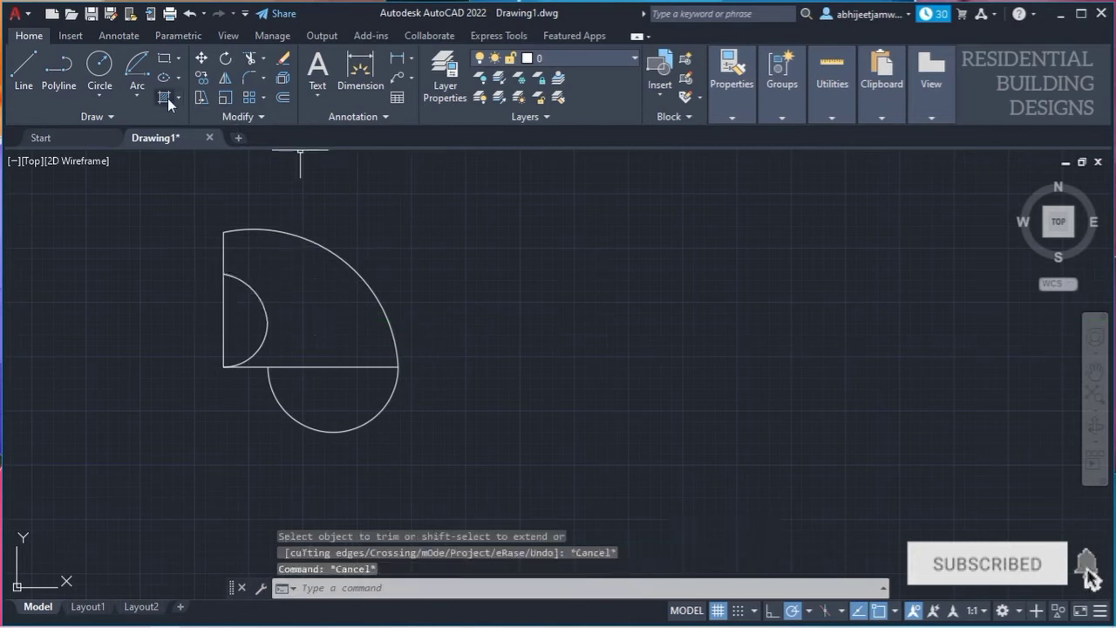
Step: Draw a Start, End, Angle arc from the top to the bottom of the vertical line, bulging left by more than a semicircle
{"action": "left_click", "coordinate": [143, 95]}
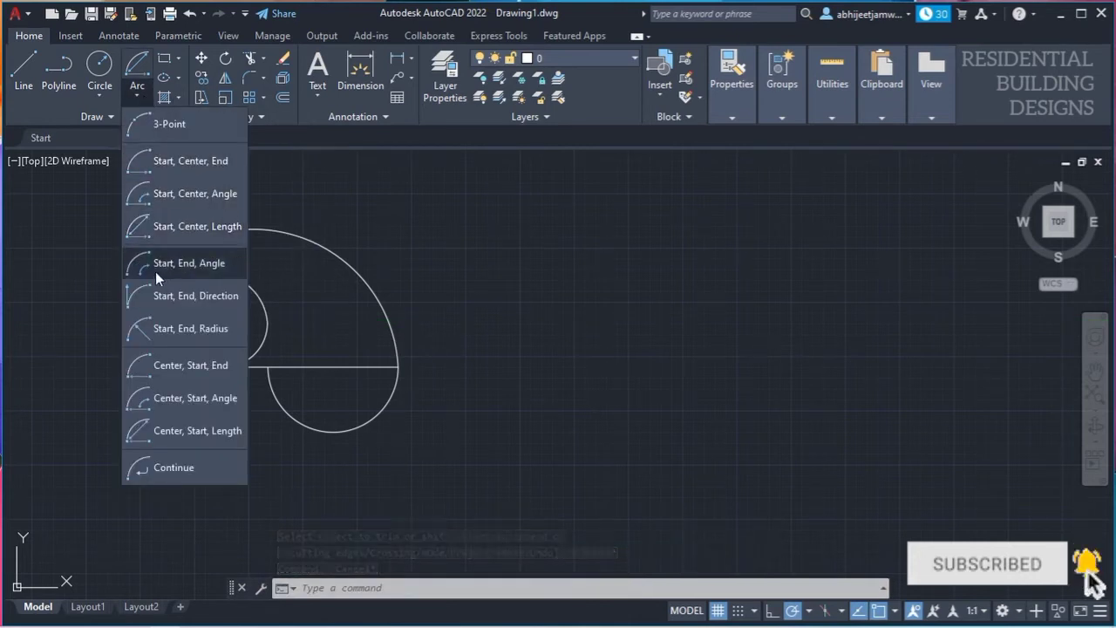
{"action": "left_click", "coordinate": [184, 265]}
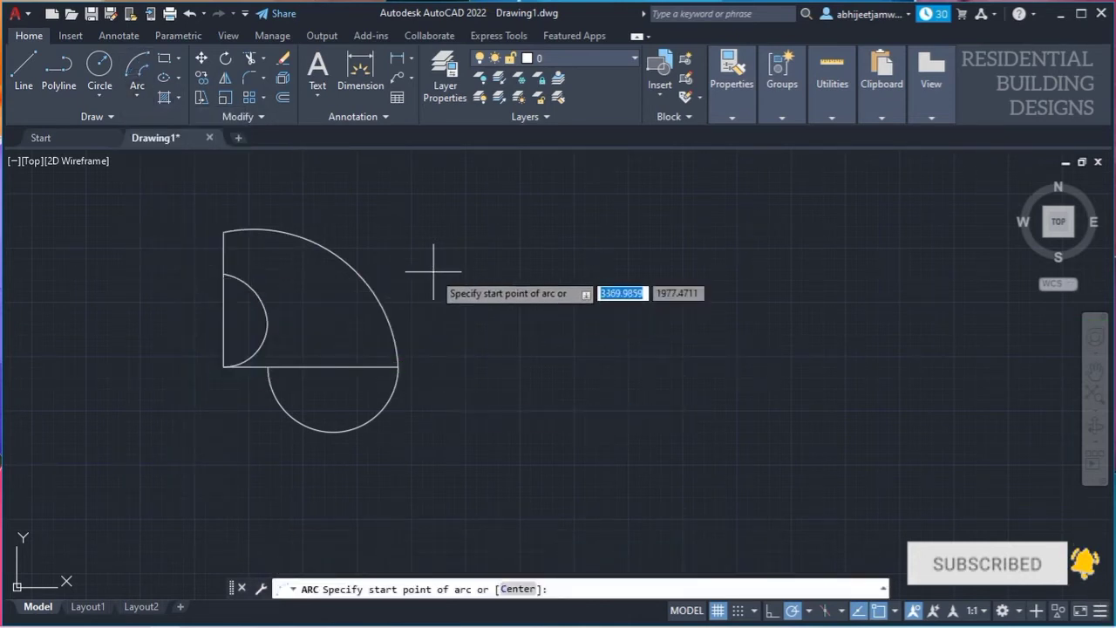
{"action": "left_click", "coordinate": [224, 232]}
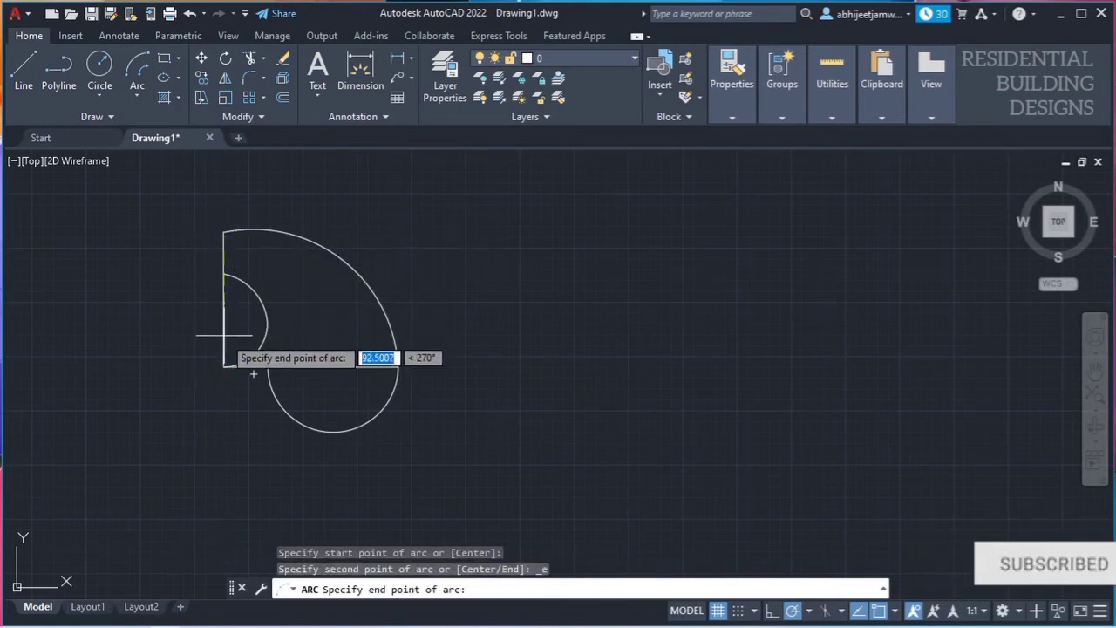
{"action": "left_click", "coordinate": [224, 367]}
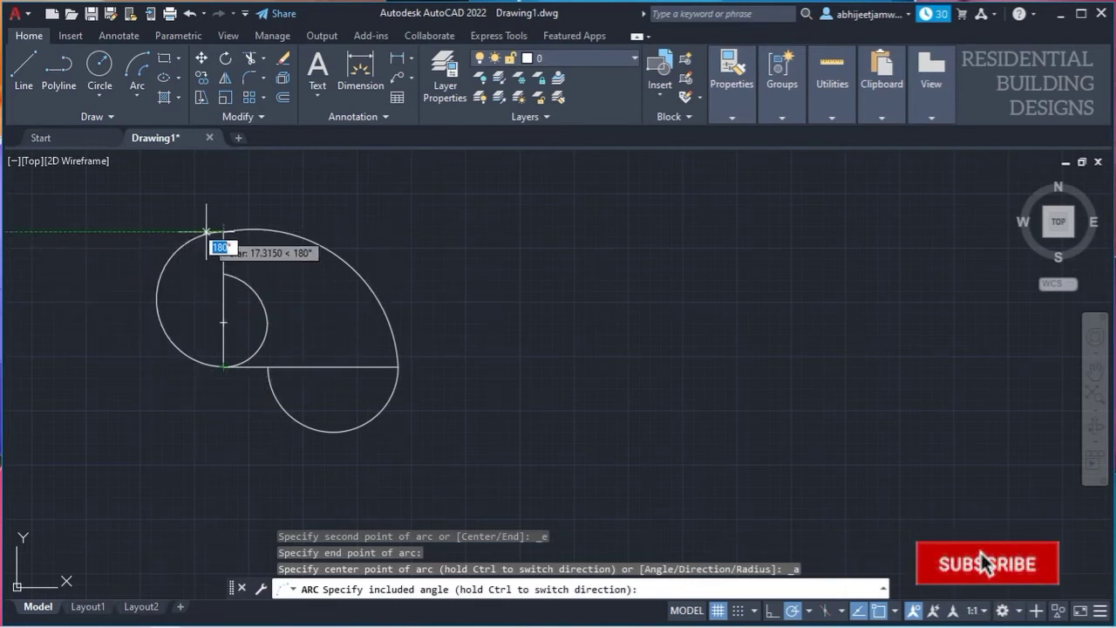
{"action": "left_click", "coordinate": [165, 292]}
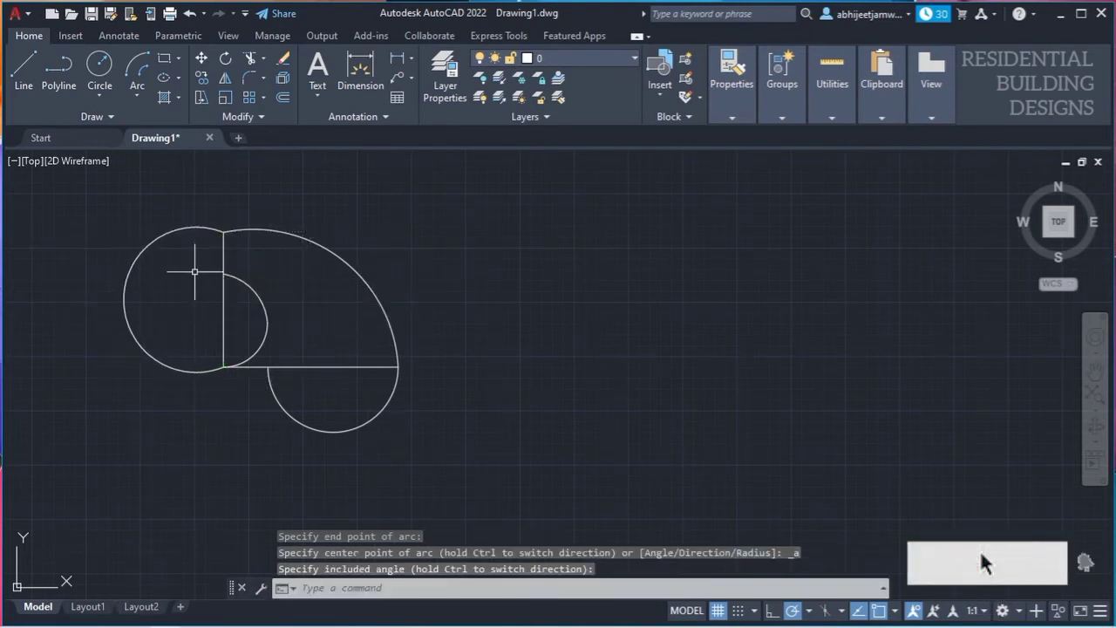
Step: Draw a Start, End, Direction arc from the horizontal line's right end to a level point further right, with a start tangent about 67° downward
{"action": "left_click", "coordinate": [133, 96]}
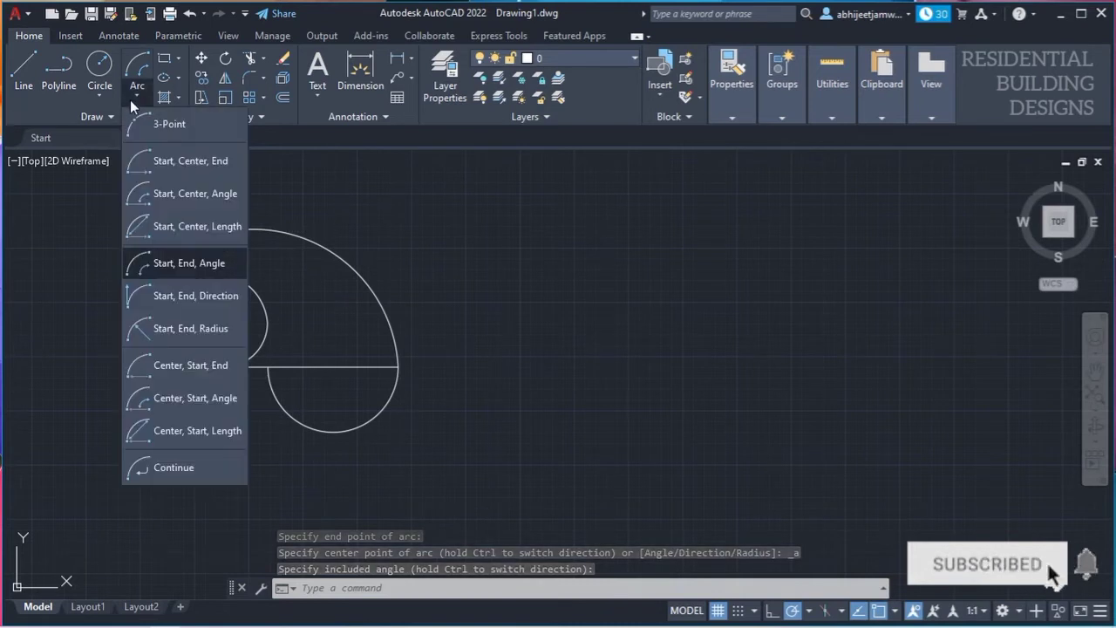
{"action": "left_click", "coordinate": [164, 301]}
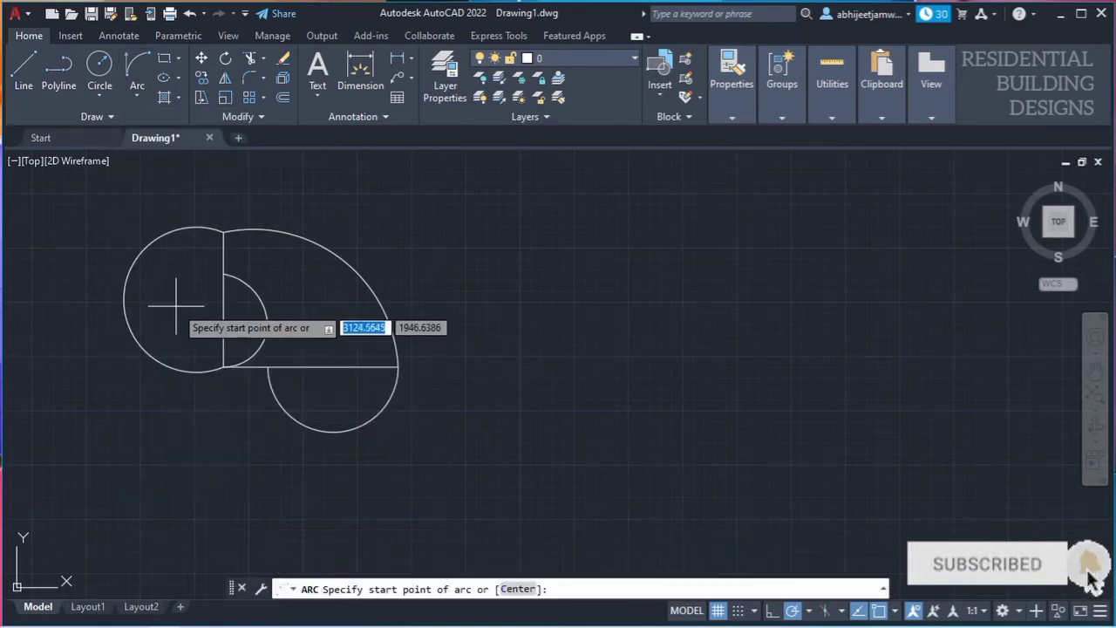
{"action": "left_click", "coordinate": [398, 367]}
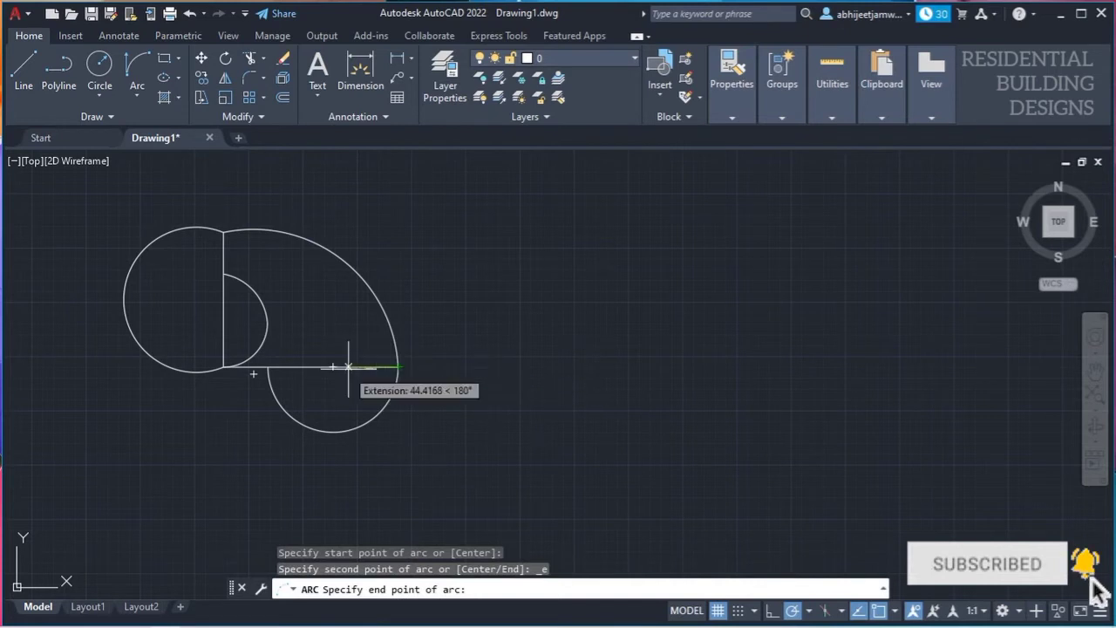
{"action": "left_click", "coordinate": [535, 367]}
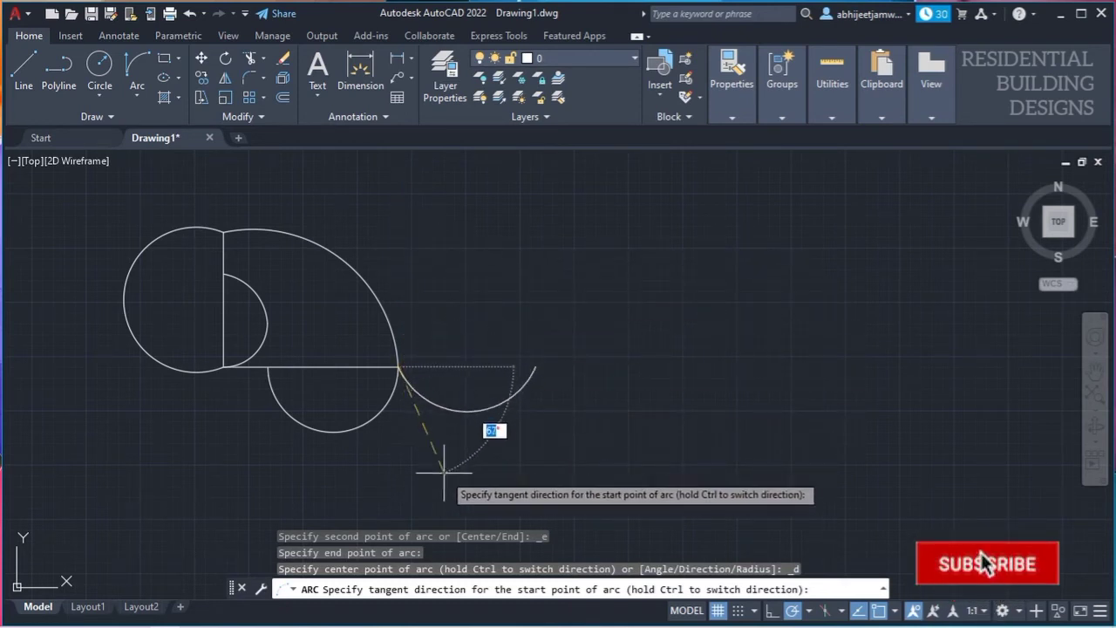
{"action": "key", "text": "Escape"}
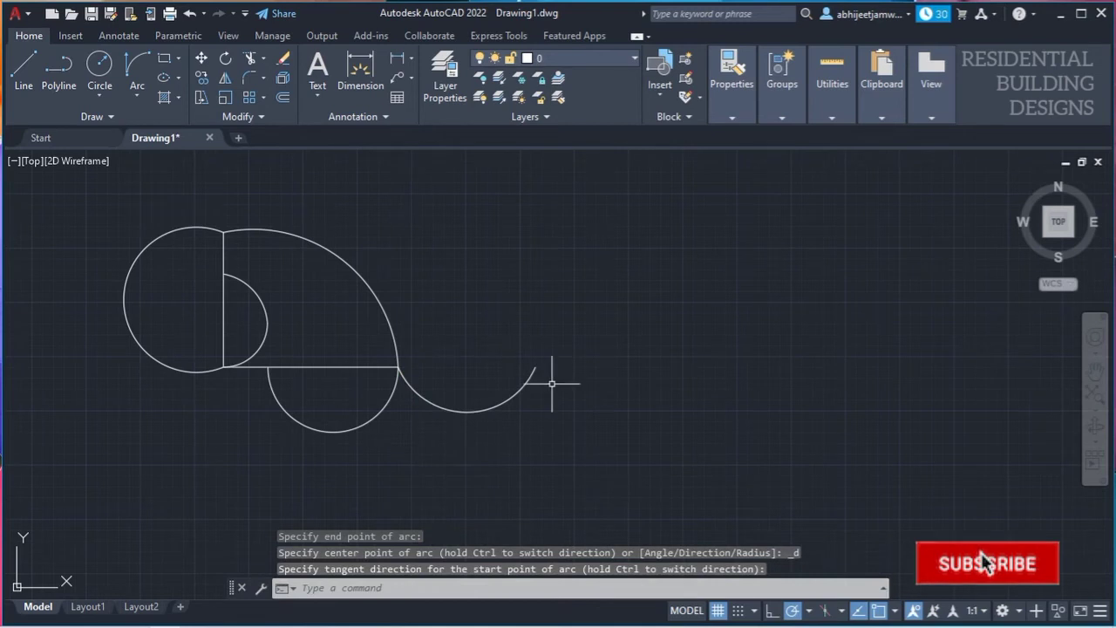
Step: Draw a Start, End, Radius arc from the last arc's right end to a level point further right, with a radius of 80
{"action": "left_click", "coordinate": [149, 94]}
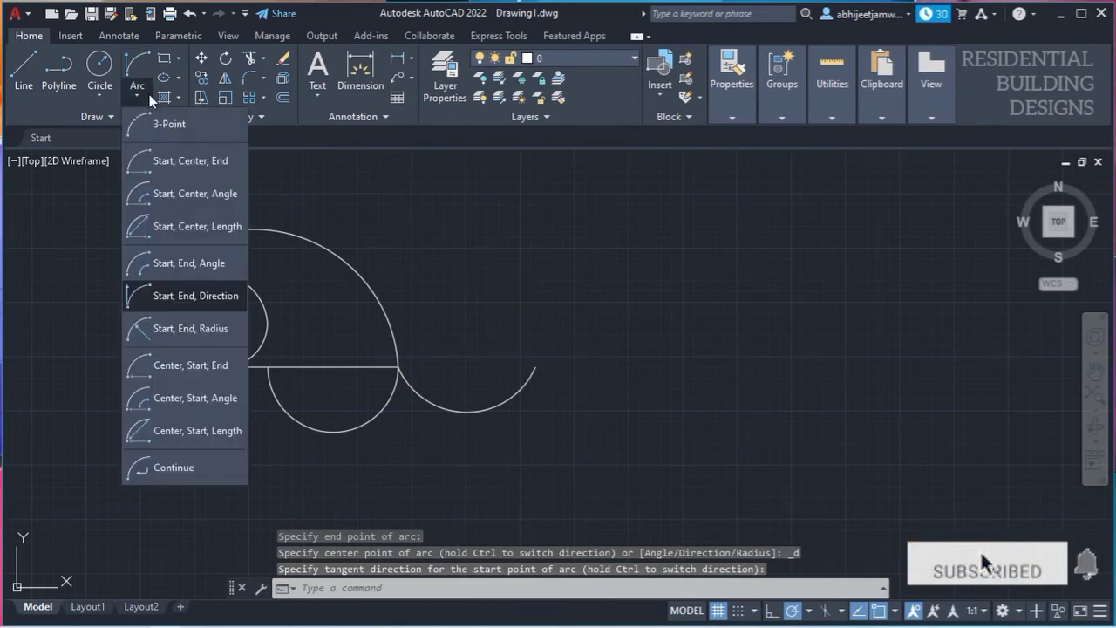
{"action": "left_click", "coordinate": [192, 331]}
{"action": "left_click", "coordinate": [535, 367]}
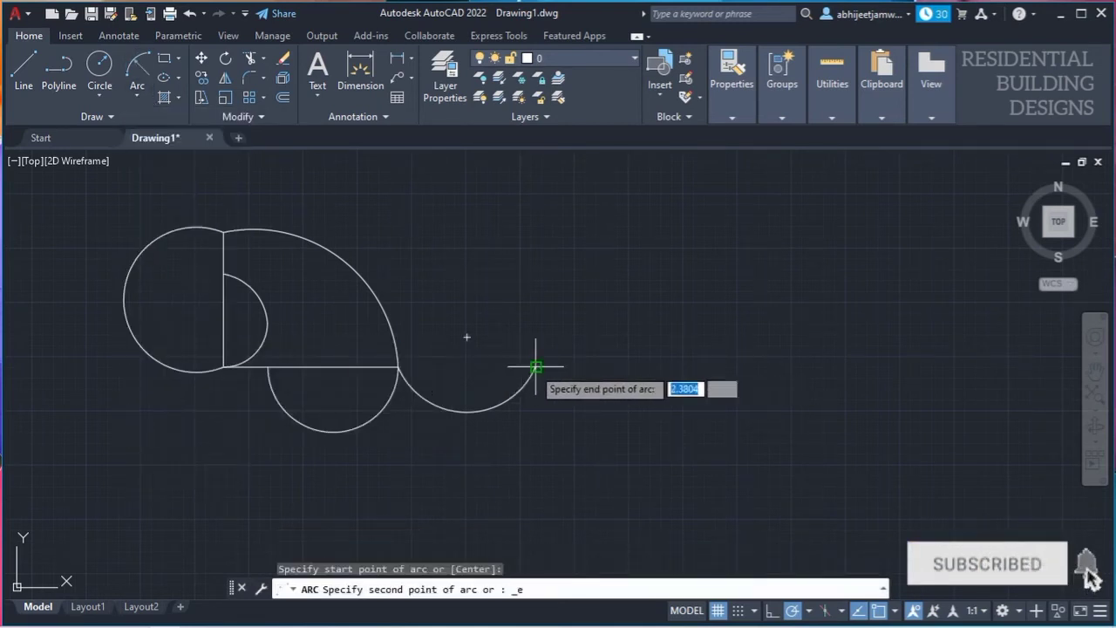
{"action": "left_click", "coordinate": [654, 367]}
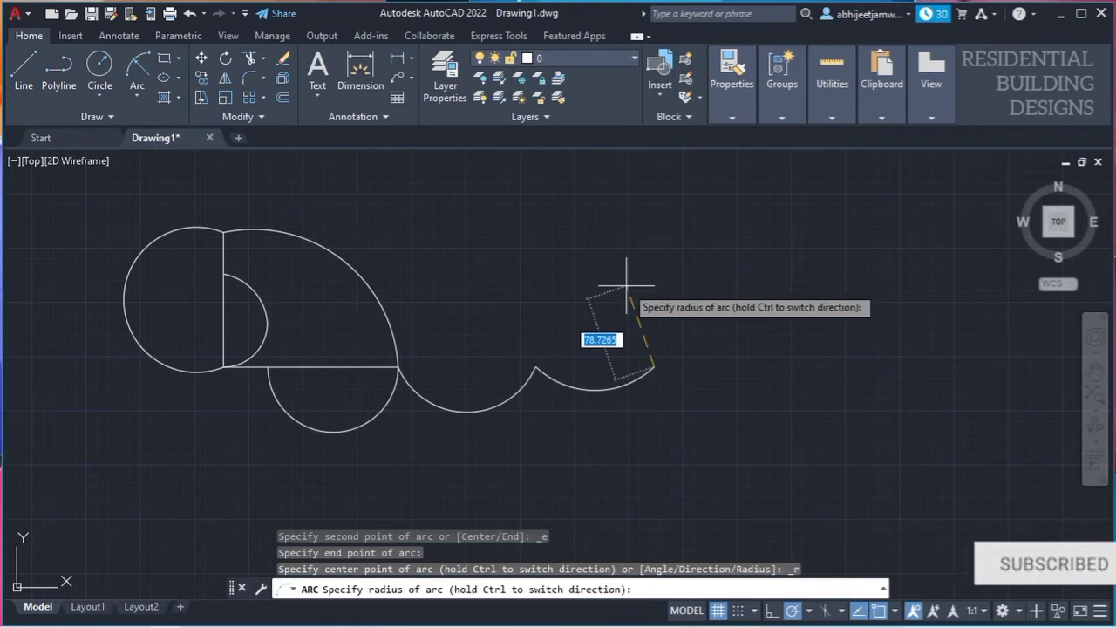
{"action": "key", "text": "Return"}
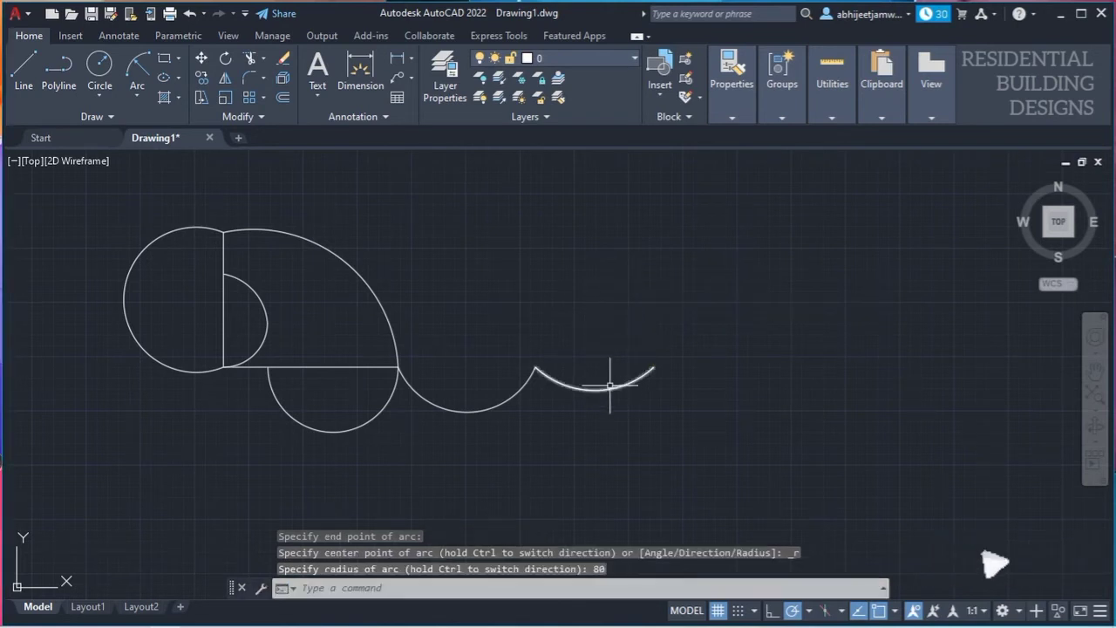
{"action": "left_click", "coordinate": [611, 384]}
{"action": "key", "text": "Delete"}
Step: Draw a Center, Start, End arc centered level beyond the radius-80 arc, starting at that arc's right end, with an end point distance of 100
{"action": "left_click", "coordinate": [137, 95]}
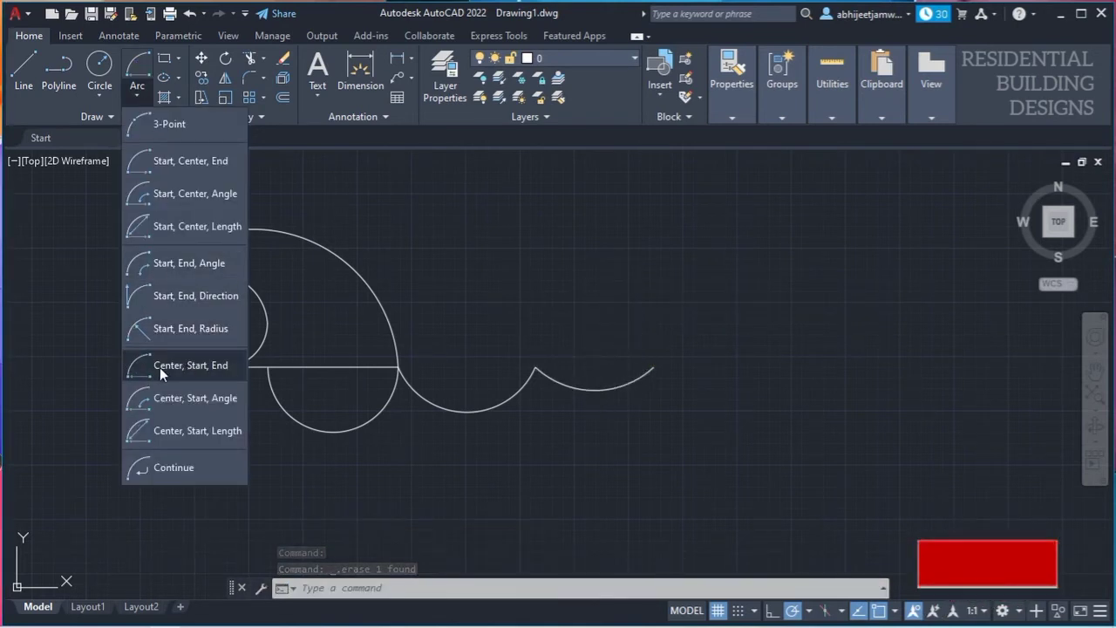
{"action": "left_click", "coordinate": [173, 366]}
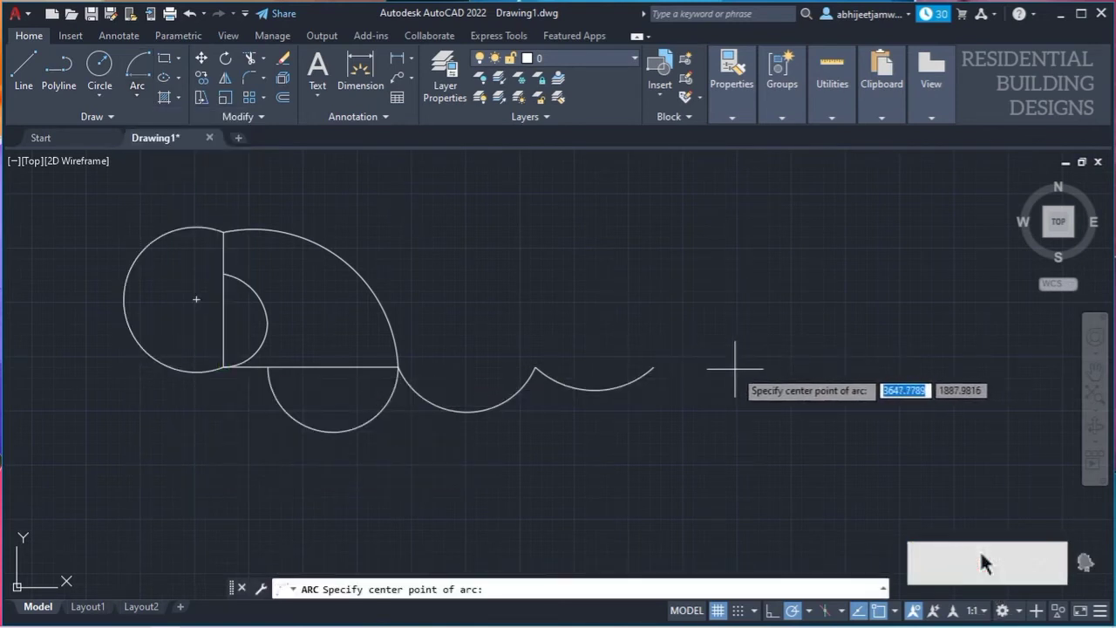
{"action": "left_click", "coordinate": [735, 368]}
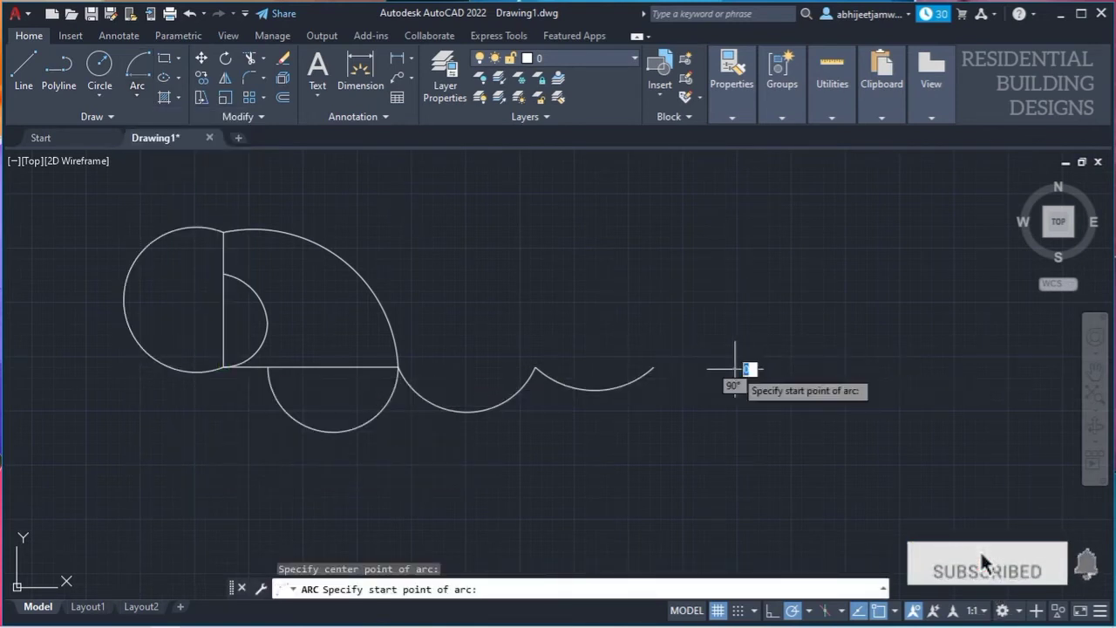
{"action": "left_click", "coordinate": [656, 368]}
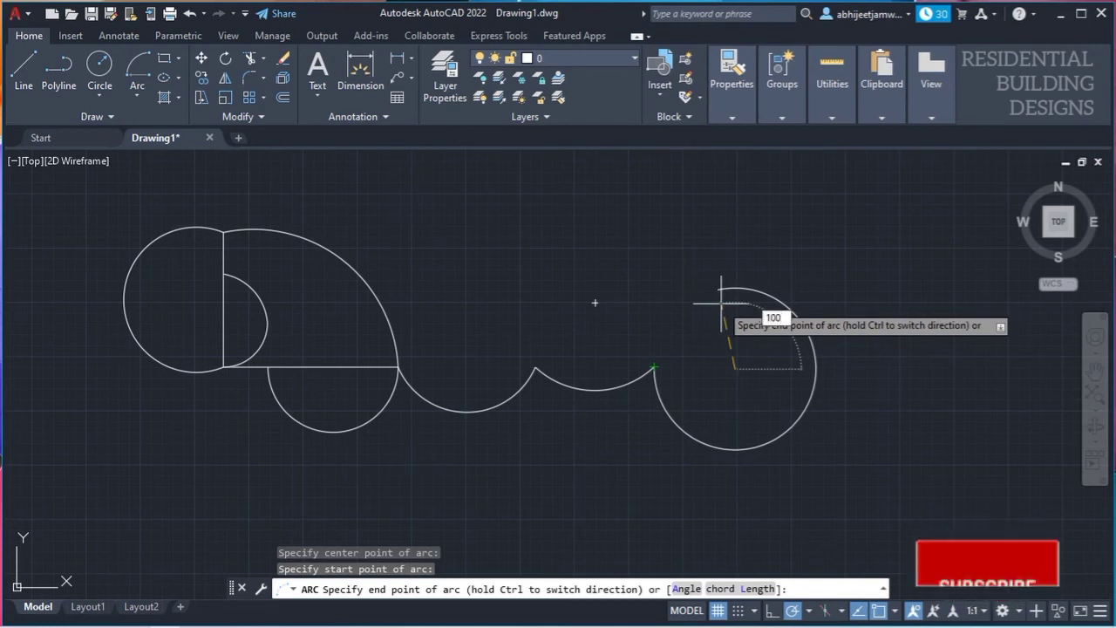
{"action": "key", "text": "Return"}
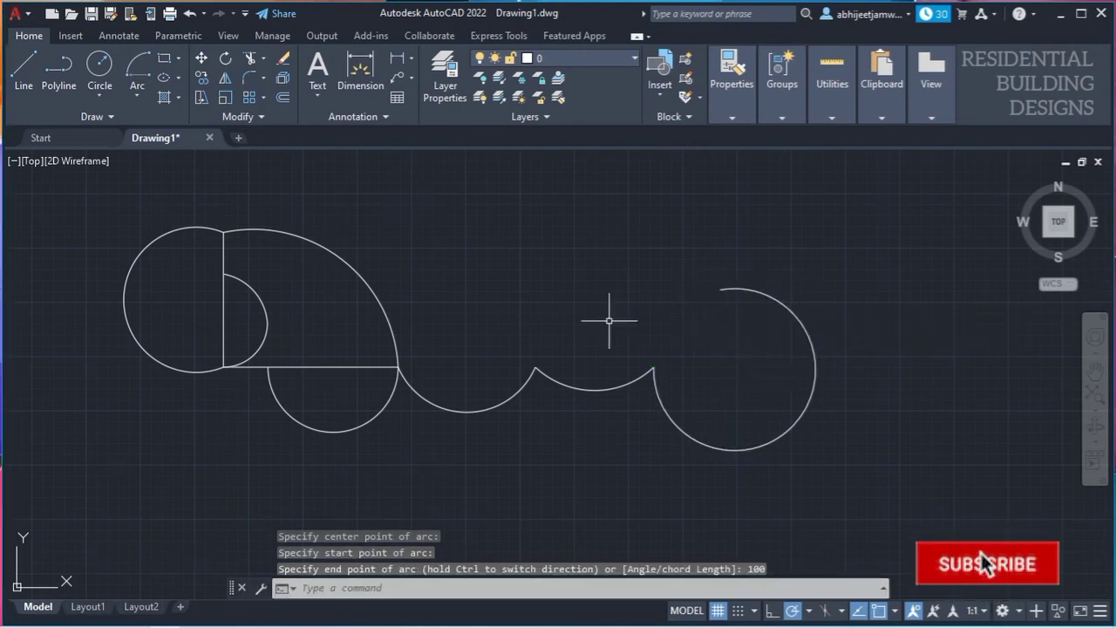
Step: Draw a Center, Start, Angle arc centered on the large arc's free upper end, starting left of it and sweeping over the top as roughly a semicircle
{"action": "left_click", "coordinate": [138, 94]}
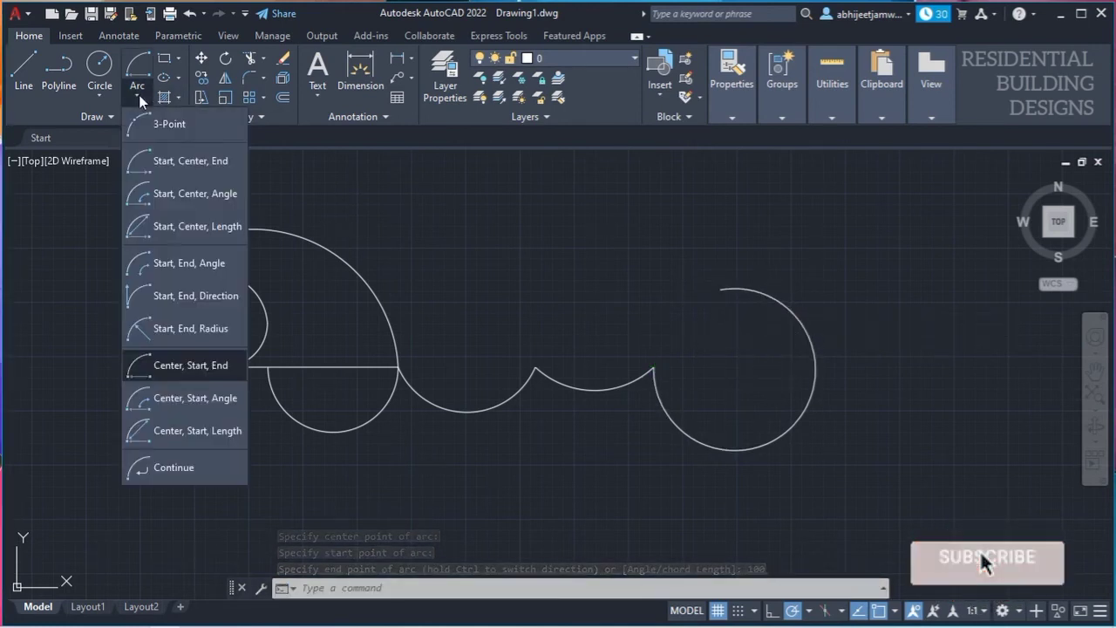
{"action": "left_click", "coordinate": [177, 405]}
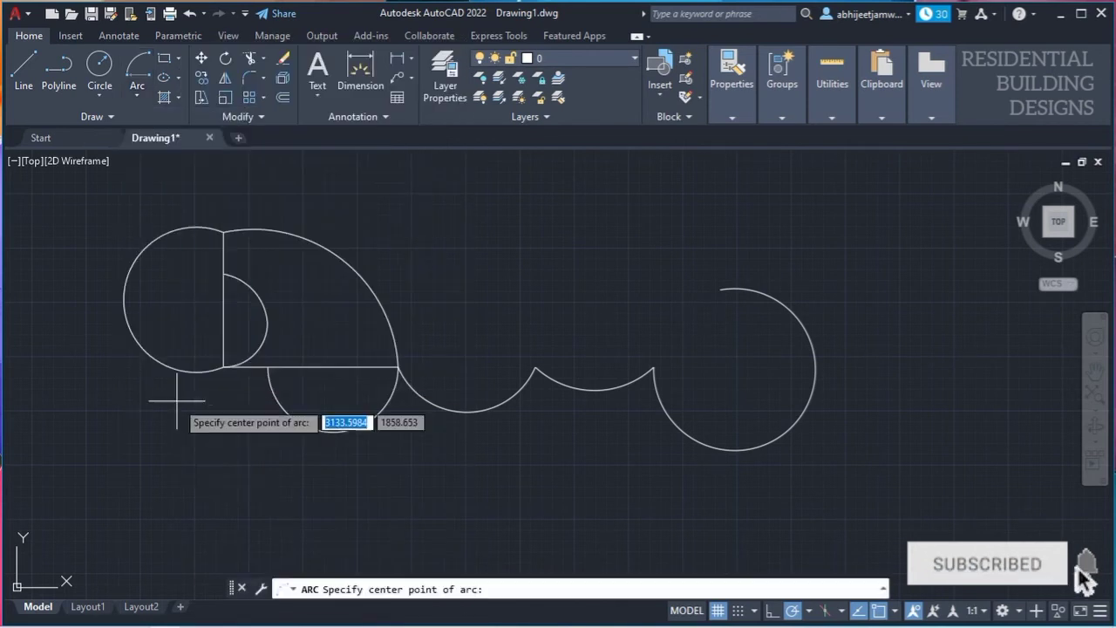
{"action": "left_click", "coordinate": [721, 289]}
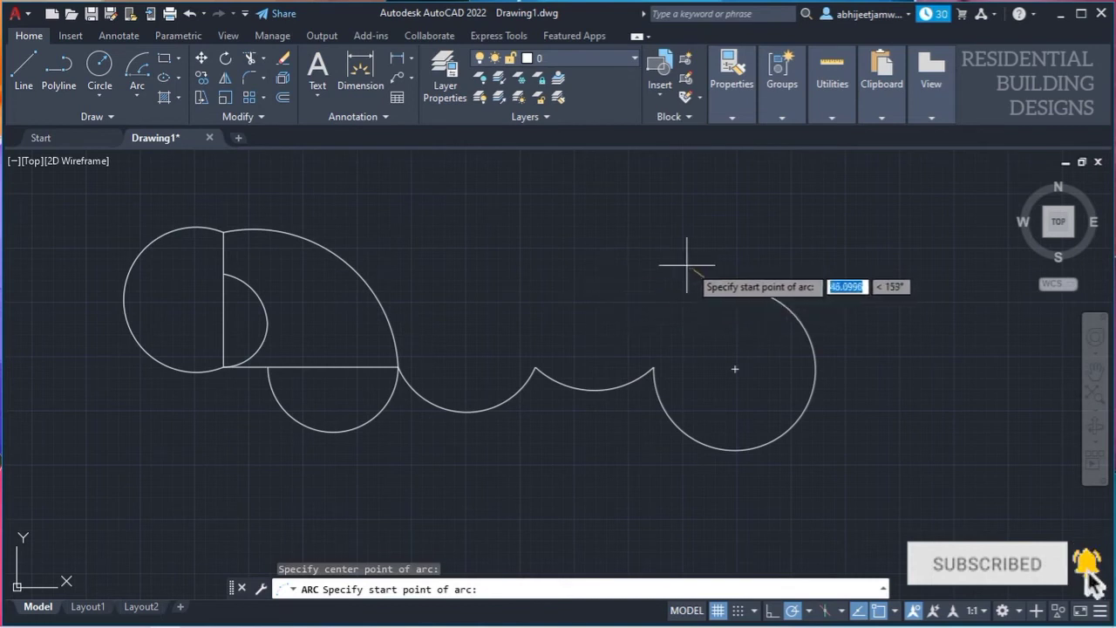
{"action": "left_click", "coordinate": [637, 285]}
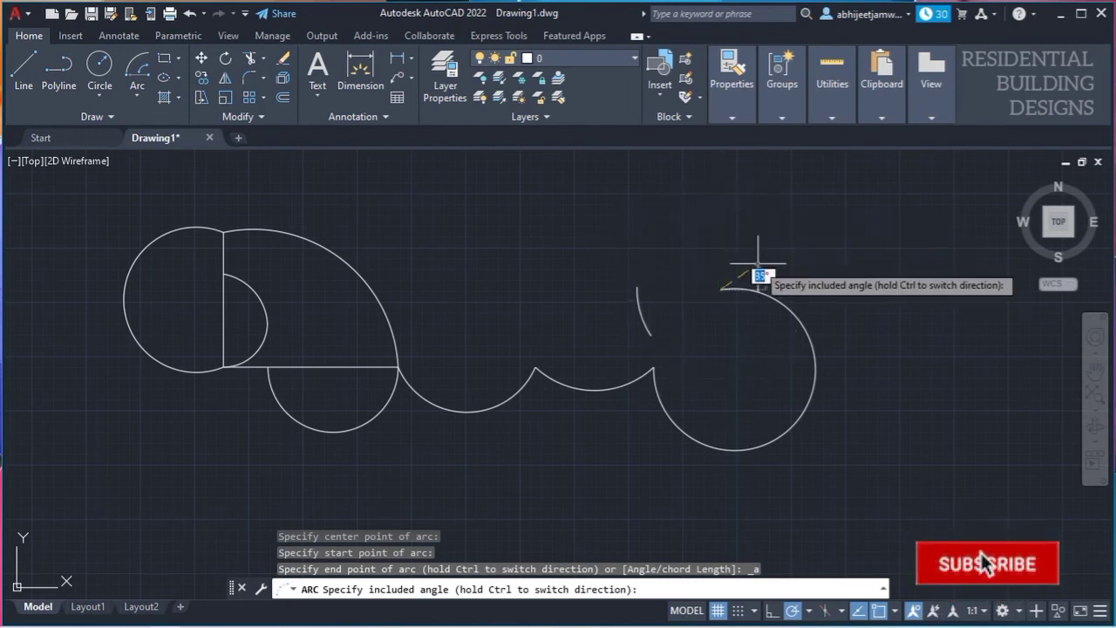
{"action": "left_click", "coordinate": [700, 286]}
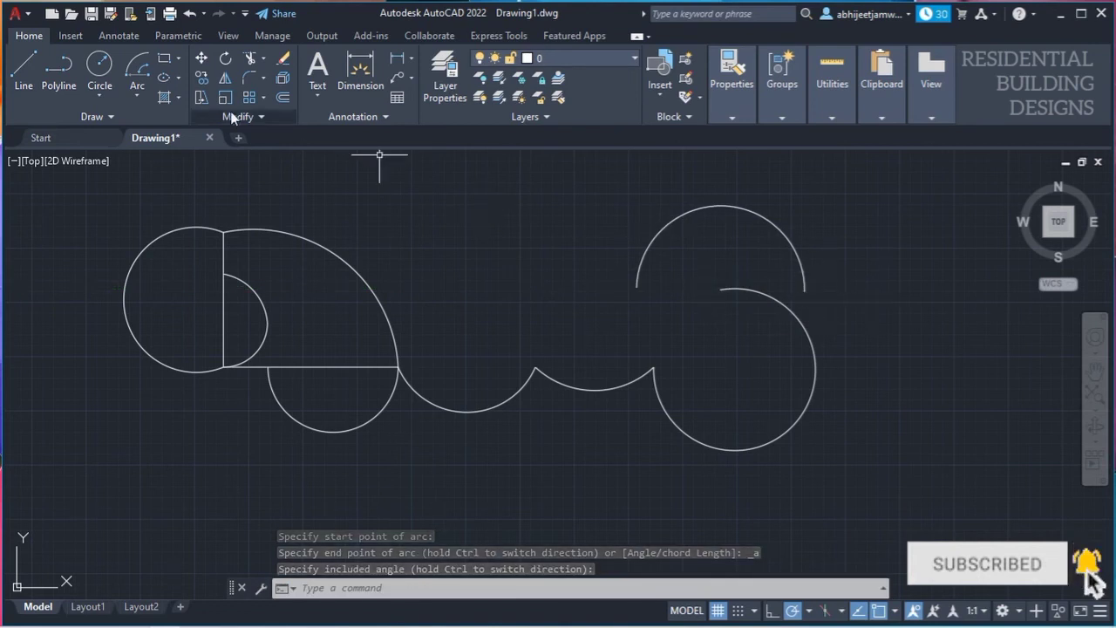
Step: Continue the upper semicircle from its right end with a smaller tangent arc dipping down to a level point further right
{"action": "left_click", "coordinate": [139, 93]}
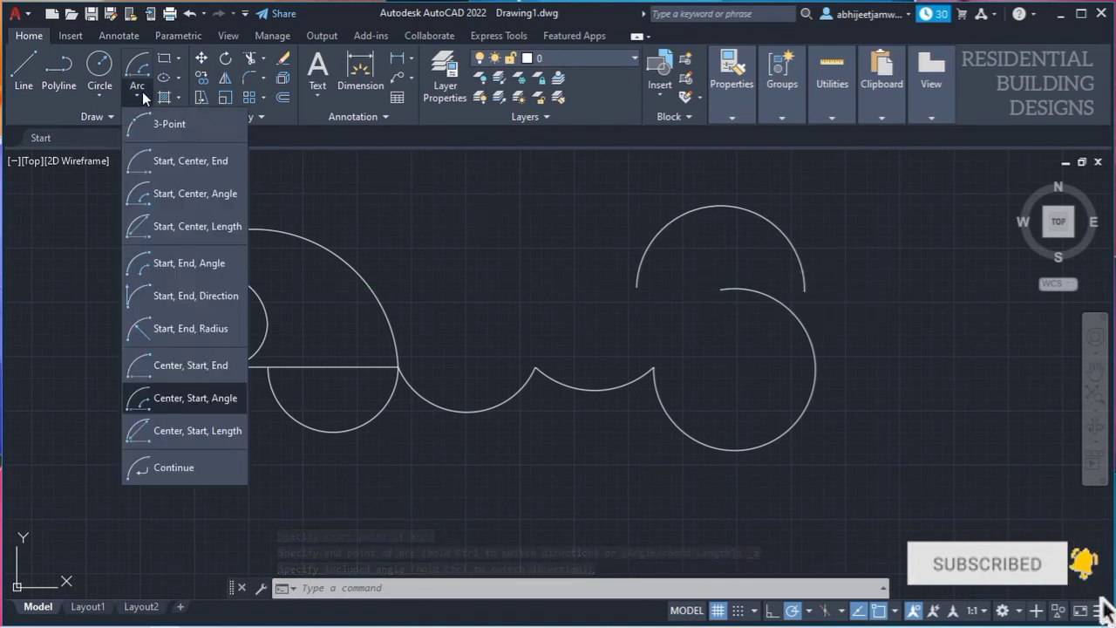
{"action": "left_click", "coordinate": [171, 473]}
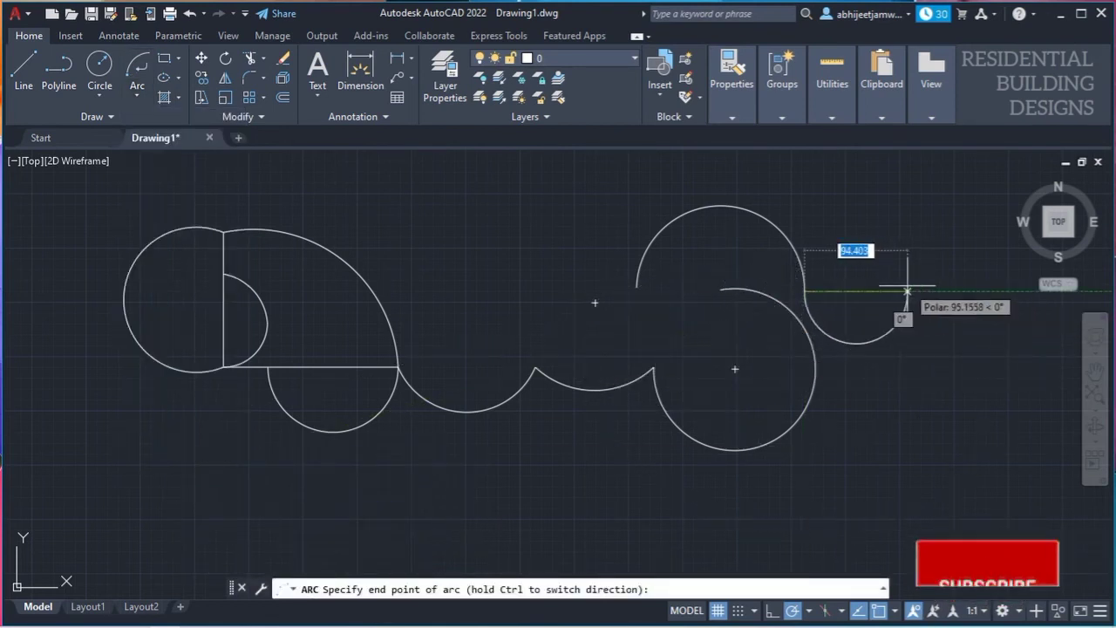
{"action": "left_click", "coordinate": [881, 292]}
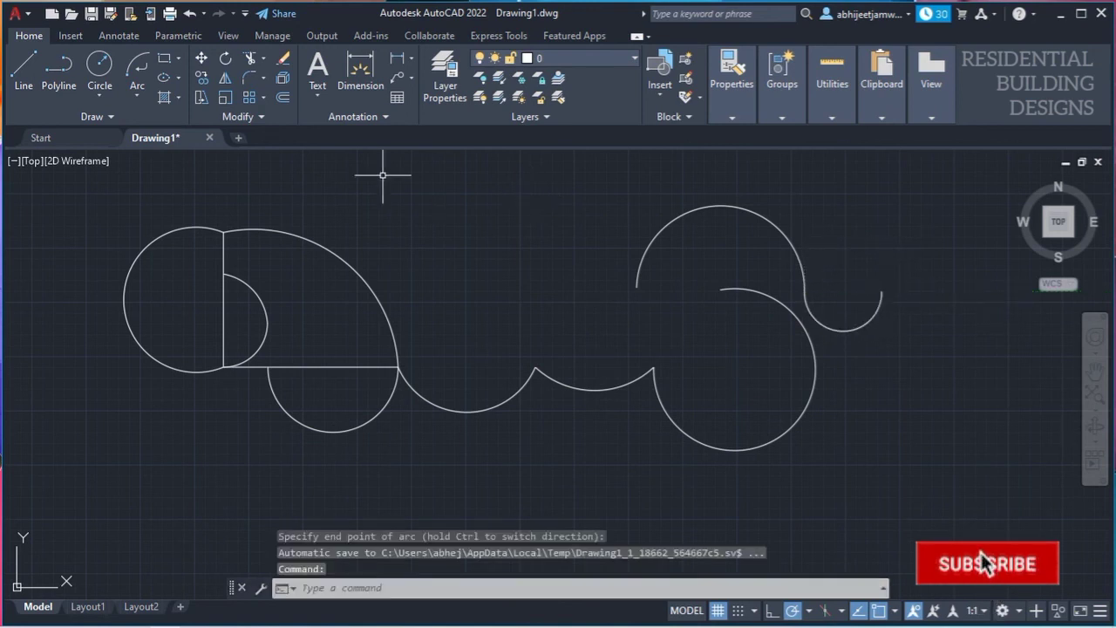
Step: Continue from the small dipping arc's right end with a tangent arc bulging upward to a level point about 65 units further right
{"action": "left_click", "coordinate": [137, 96]}
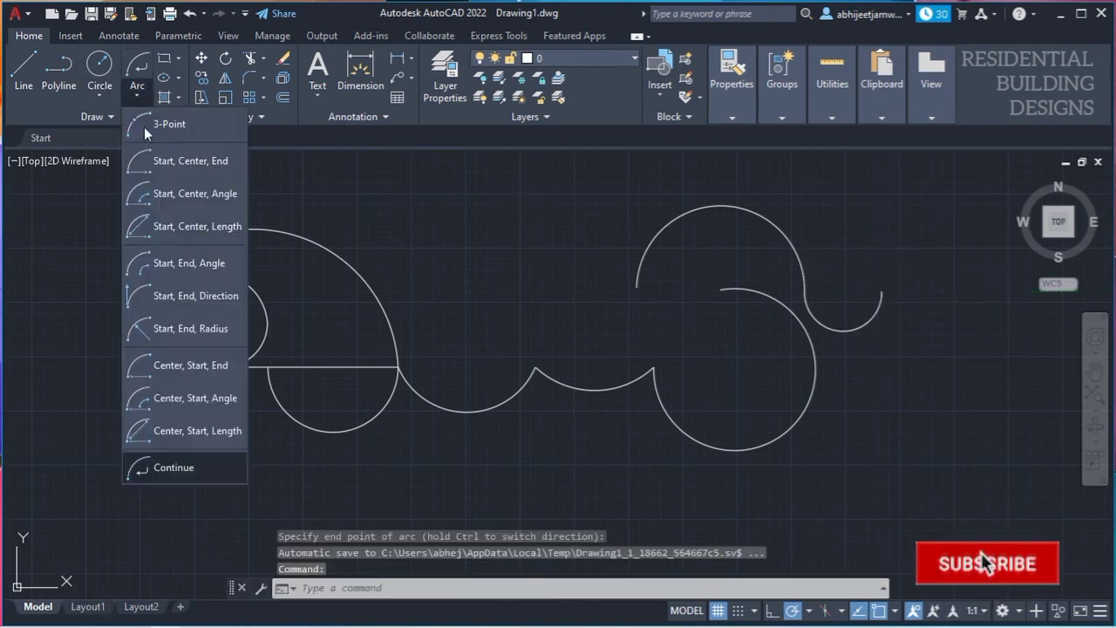
{"action": "left_click", "coordinate": [167, 464]}
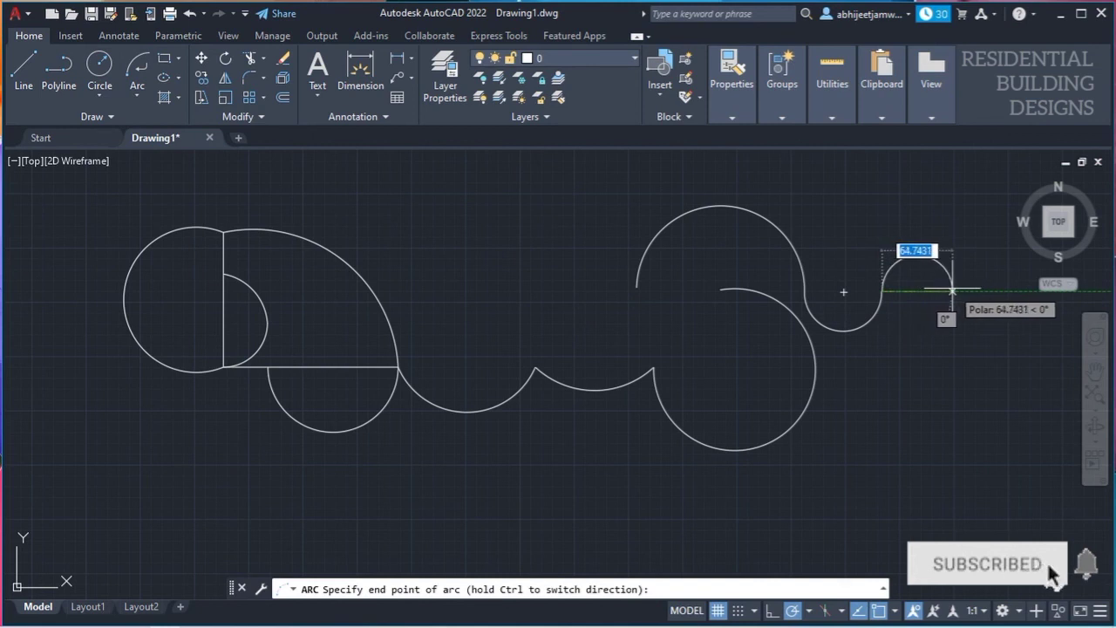
{"action": "left_click", "coordinate": [956, 289]}
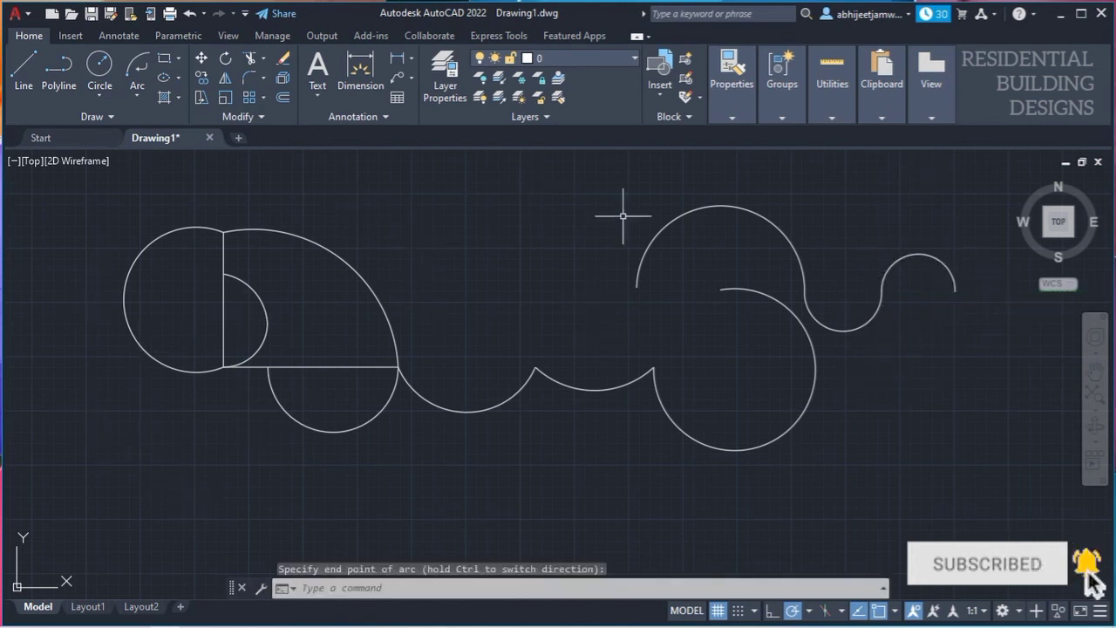
{"action": "left_click", "coordinate": [914, 199]}
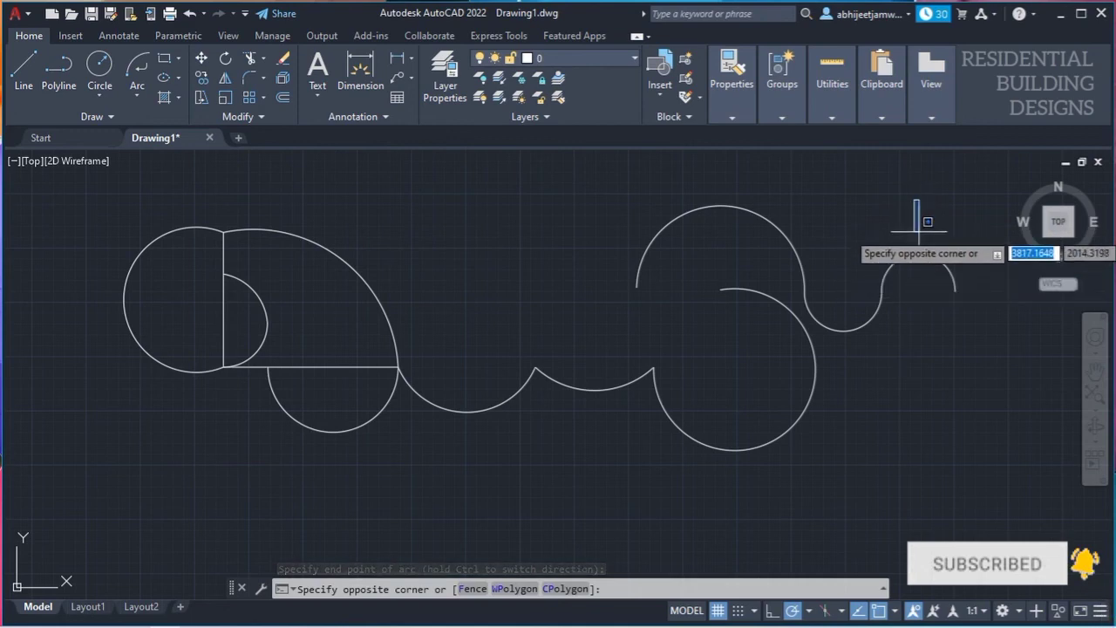